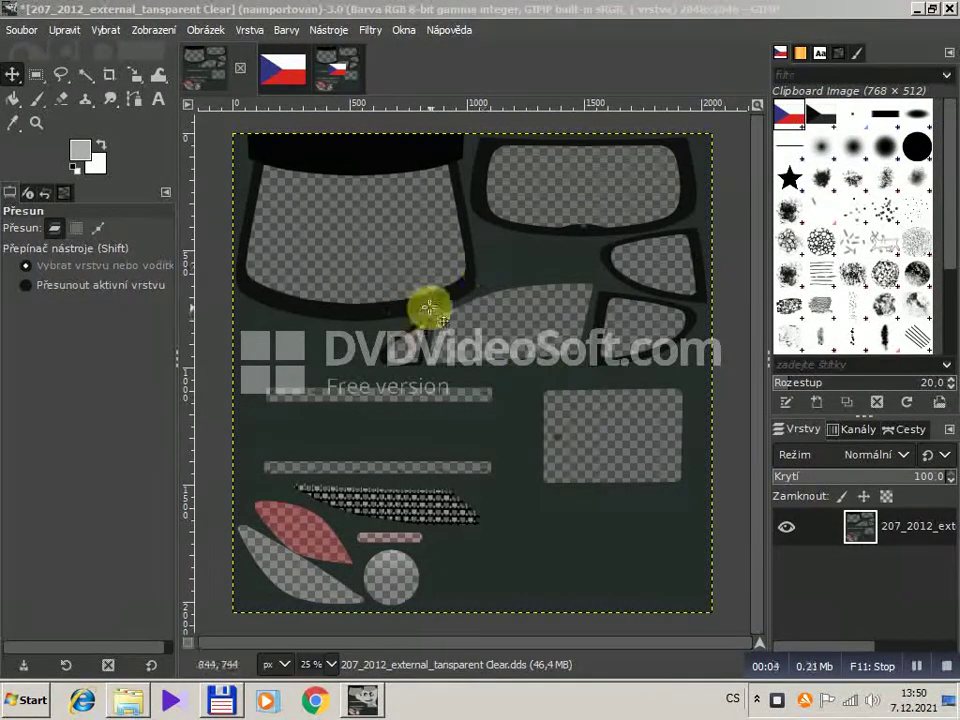
Open the 2048×2048 car texture 207_2012_external_tansparent Clear.dds with the default DDS load options.
click(22, 31)
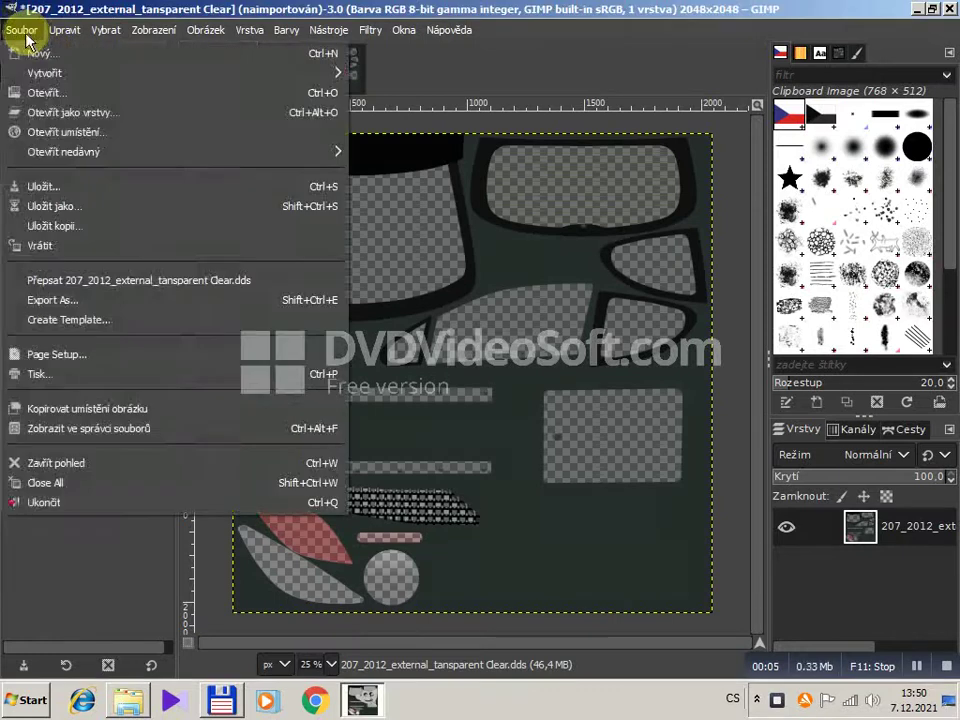
click(43, 93)
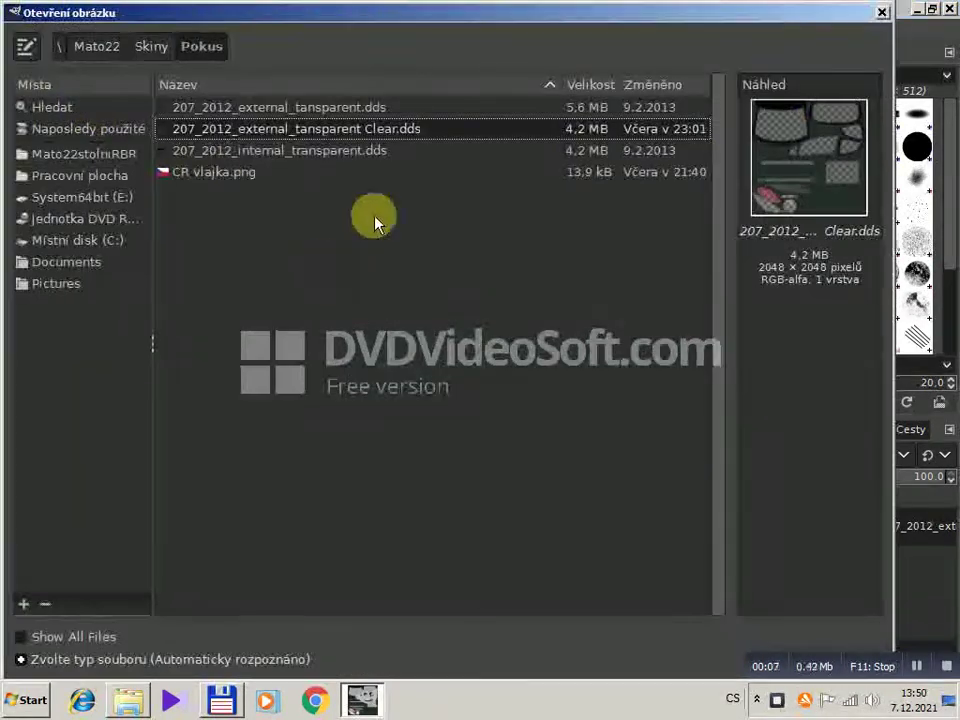
double_click(368, 138)
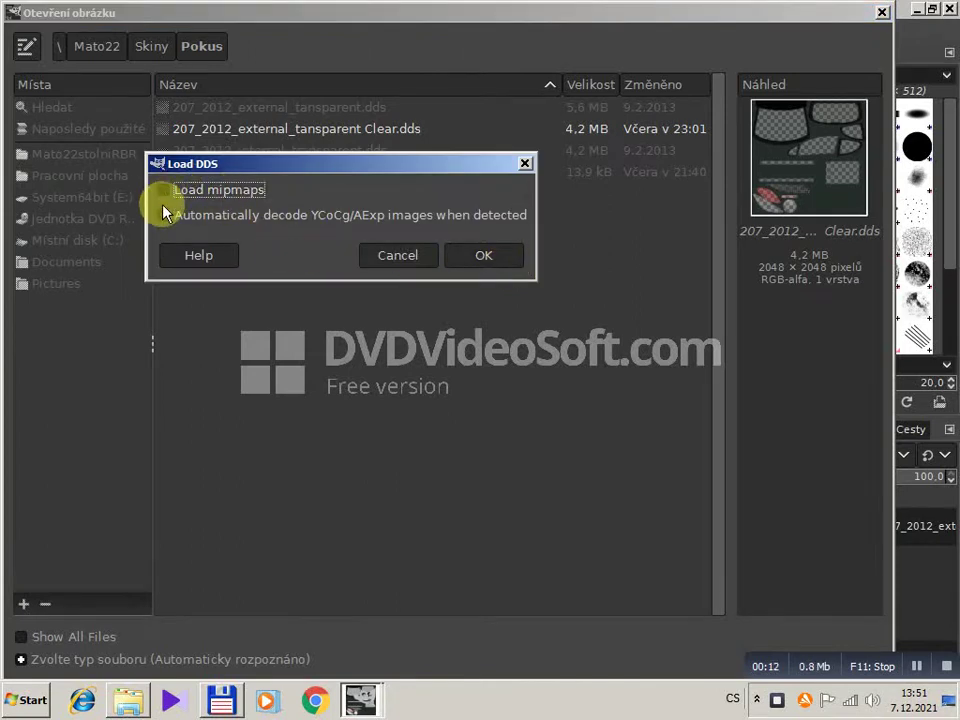
click(484, 256)
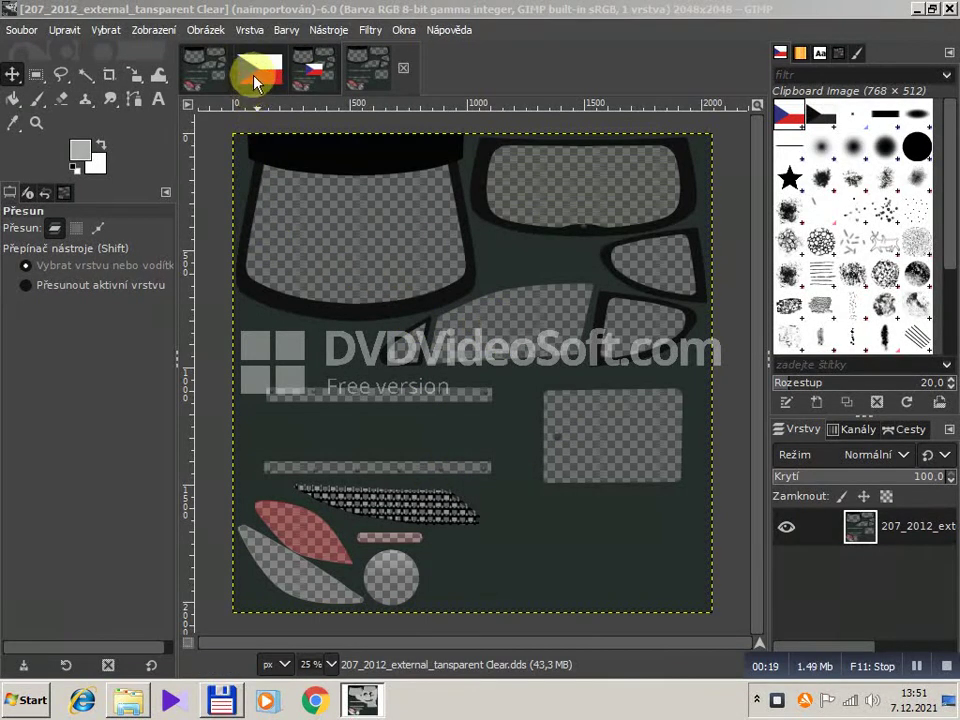
click(24, 29)
Open the 768×512 Czech flag image CR vlajka.png and reorder its image tab.
click(64, 91)
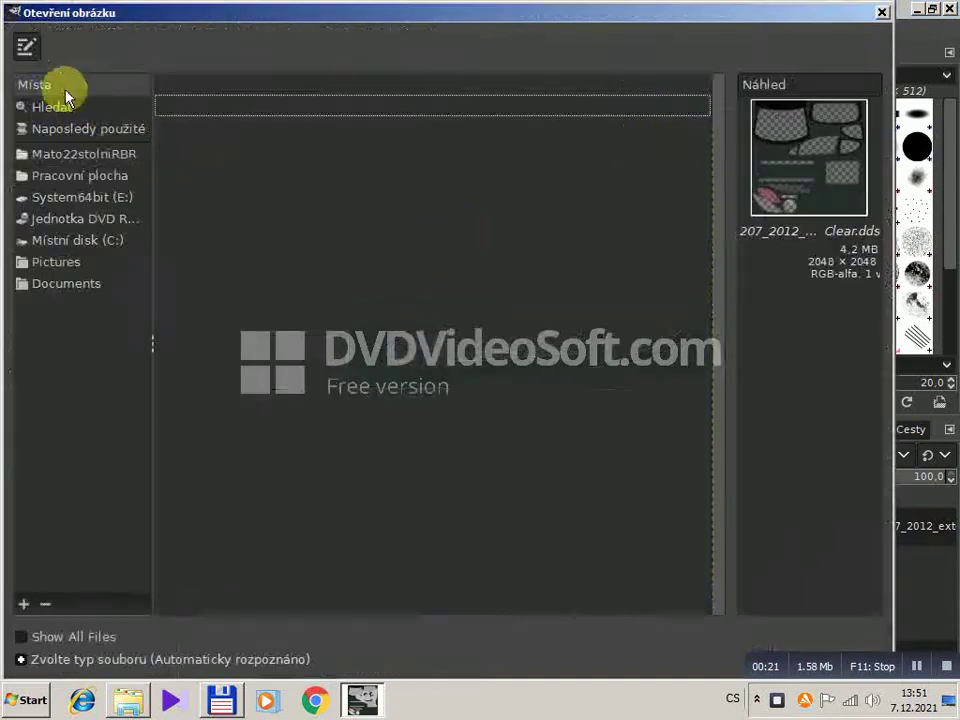
double_click(240, 184)
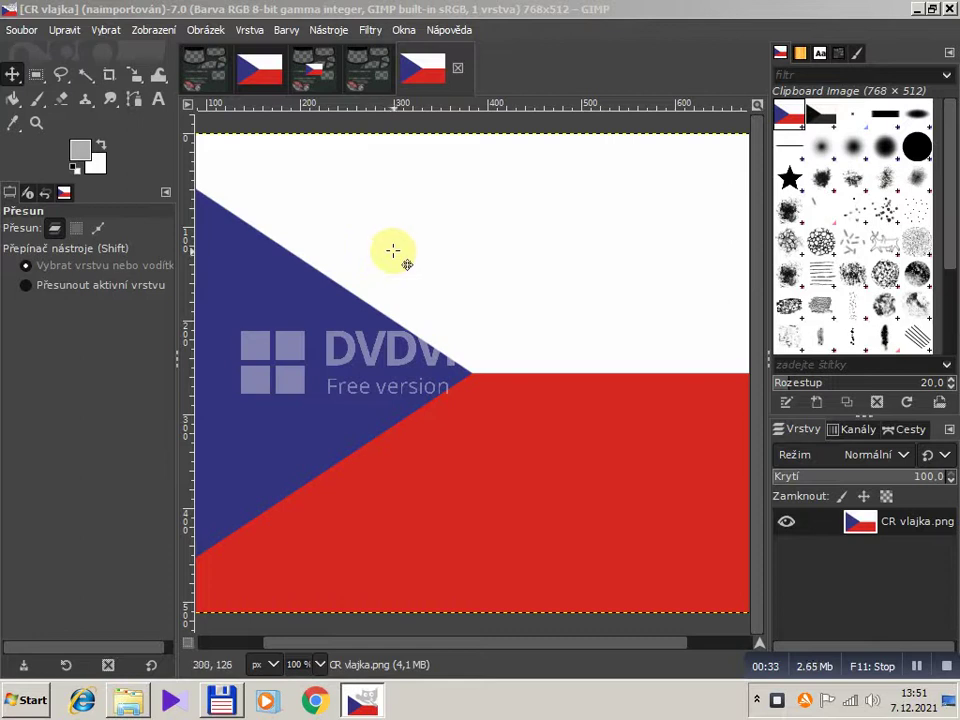
mouse_move(424, 68)
mouse_down()
mouse_move(364, 72)
mouse_move(739, 525)
mouse_move(857, 568)
mouse_move(420, 338)
mouse_move(445, 326)
mouse_up()
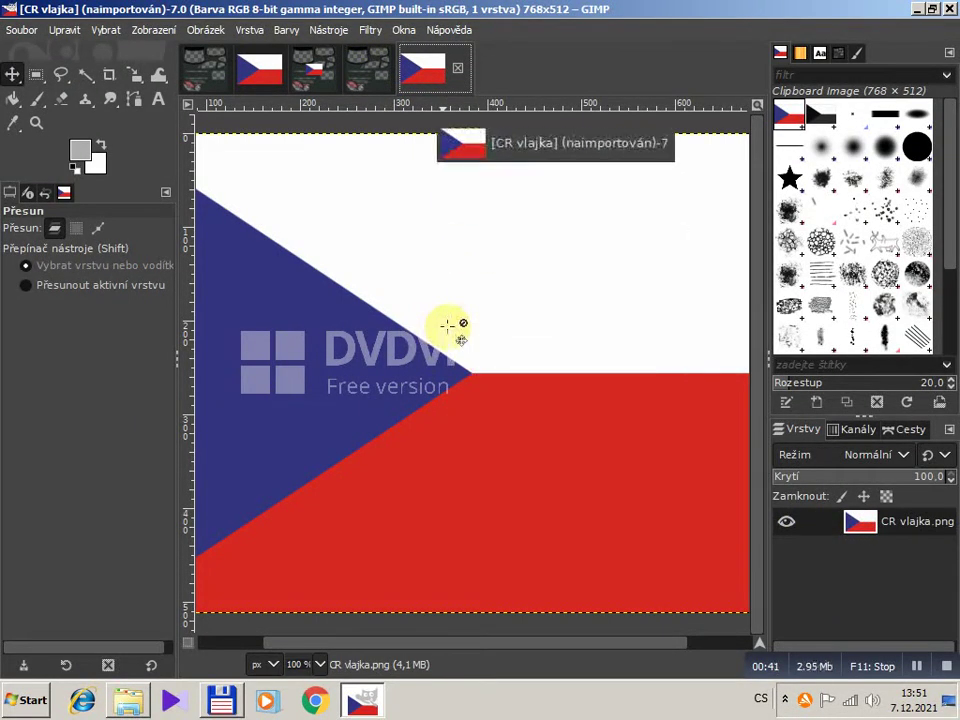
Drop the Czech flag into the car texture as a new layer, shifted slightly right.
click(459, 69)
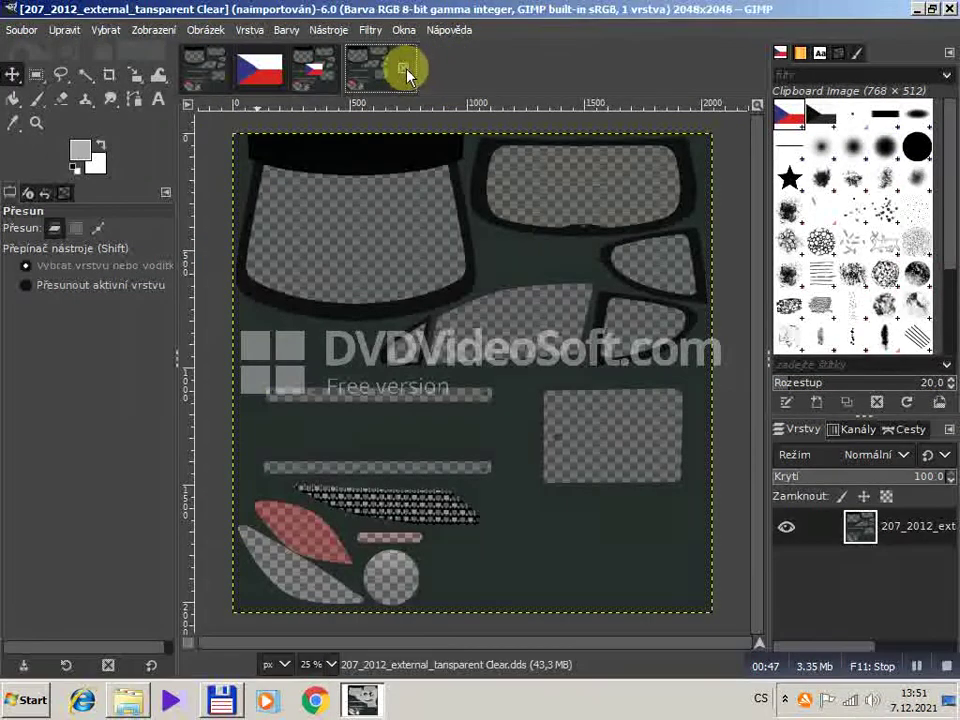
drag(405, 72, 403, 64)
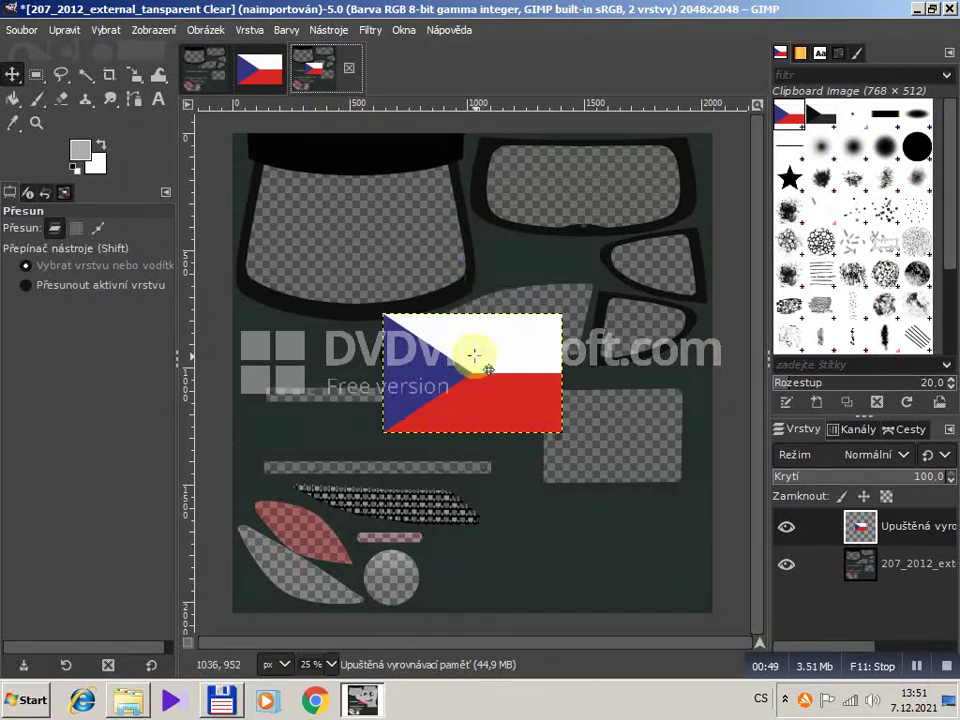
drag(473, 355, 486, 356)
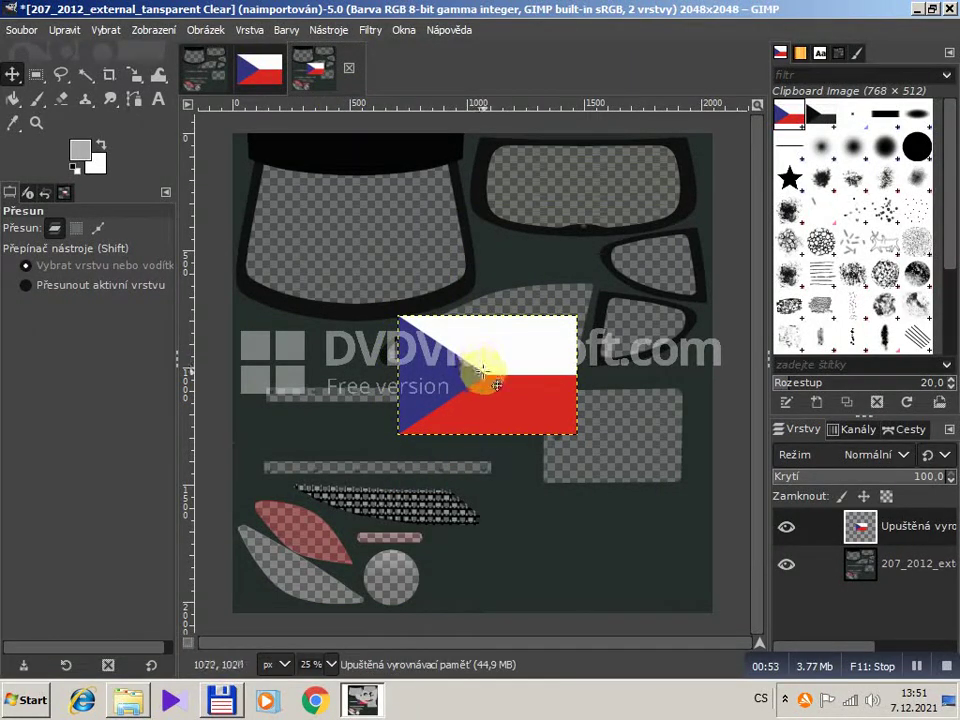
right_click(502, 380)
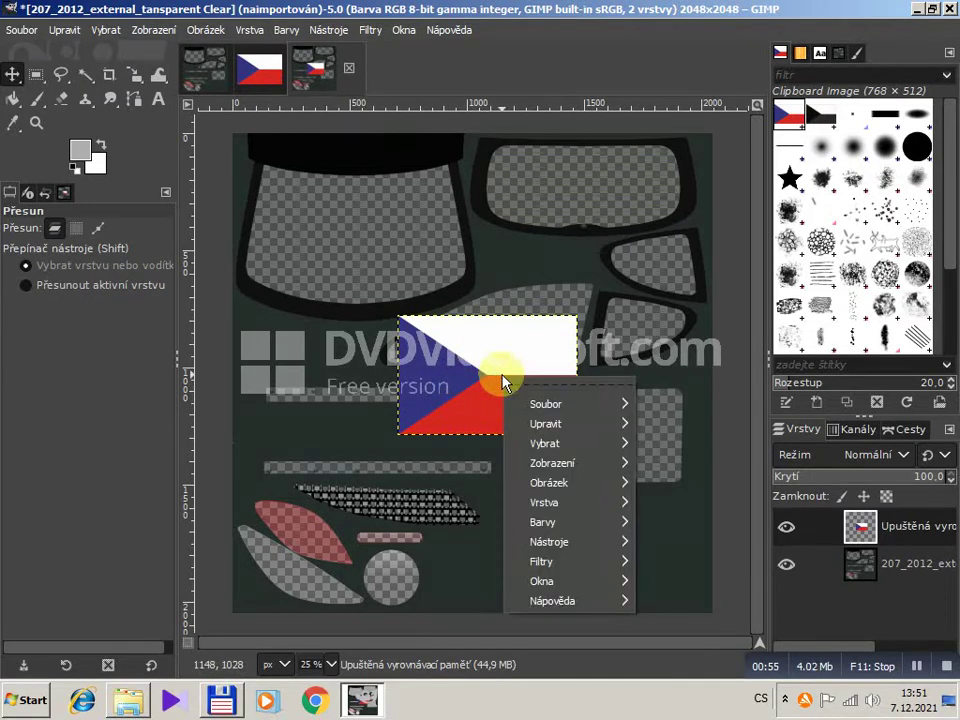
right_click(482, 356)
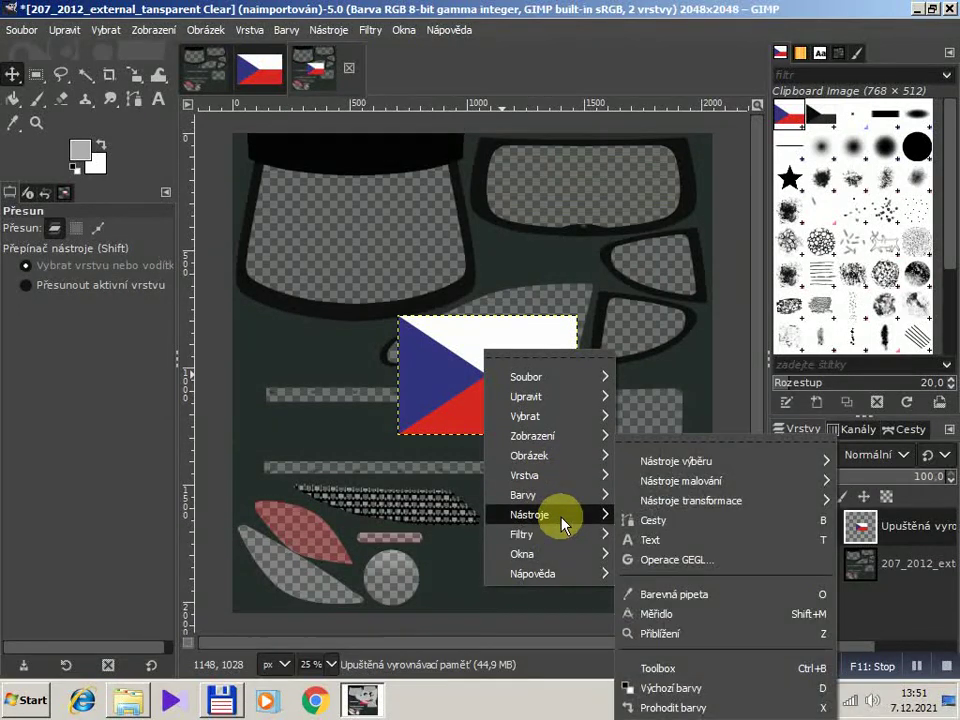
mouse_move(690, 500)
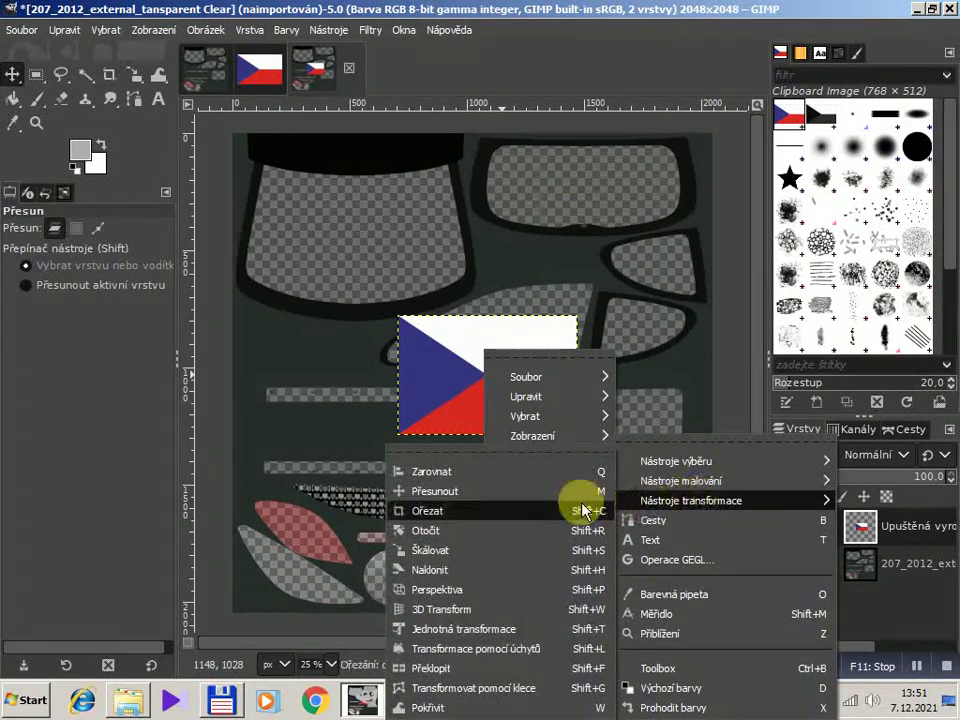
Scale the flag layer down to about 91×61 px.
click(482, 560)
drag(396, 445, 558, 349)
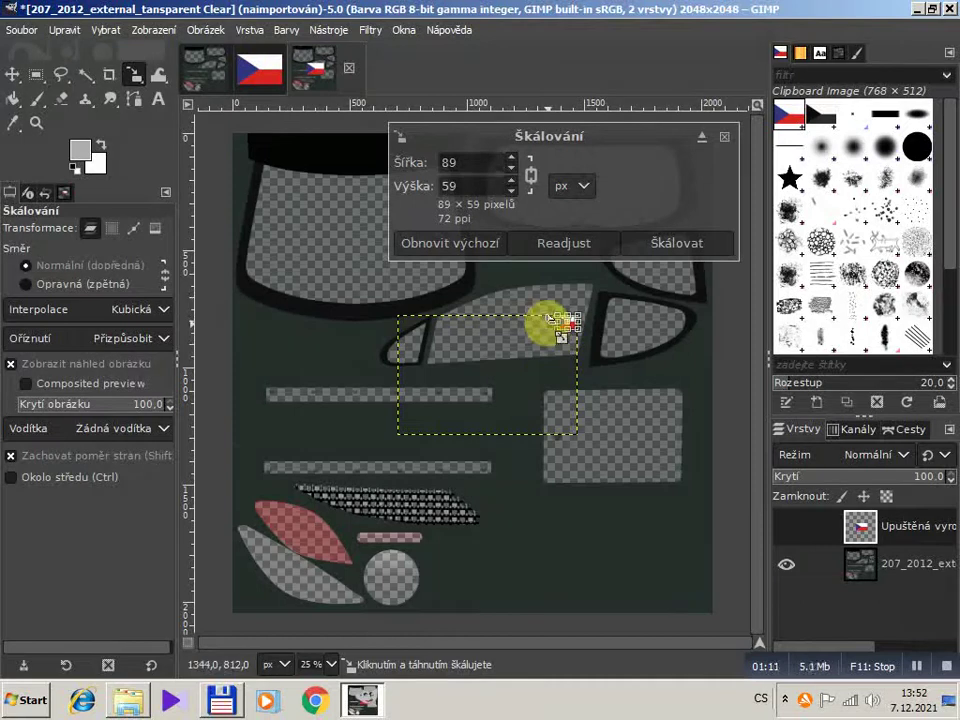
click(728, 141)
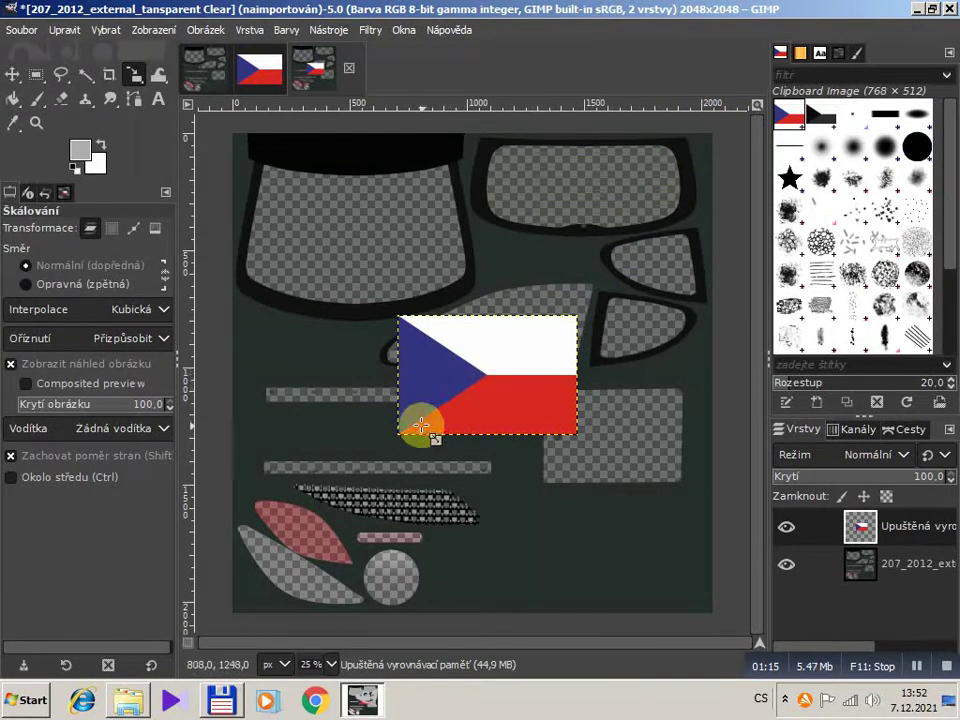
click(428, 405)
mouse_move(401, 441)
mouse_down()
mouse_move(540, 356)
mouse_move(555, 333)
mouse_up()
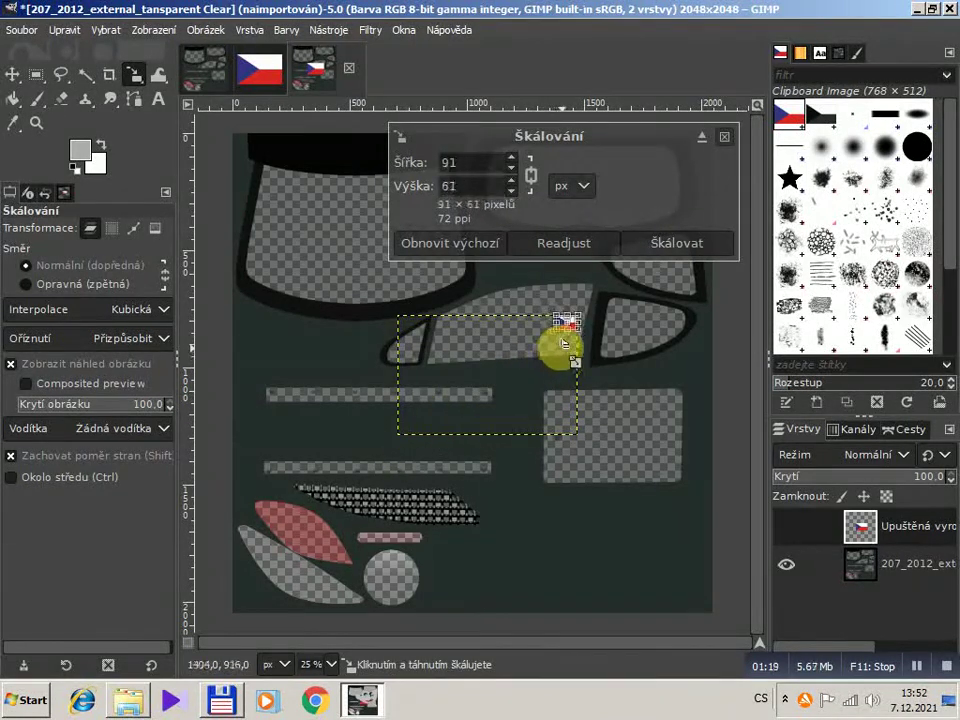
click(12, 74)
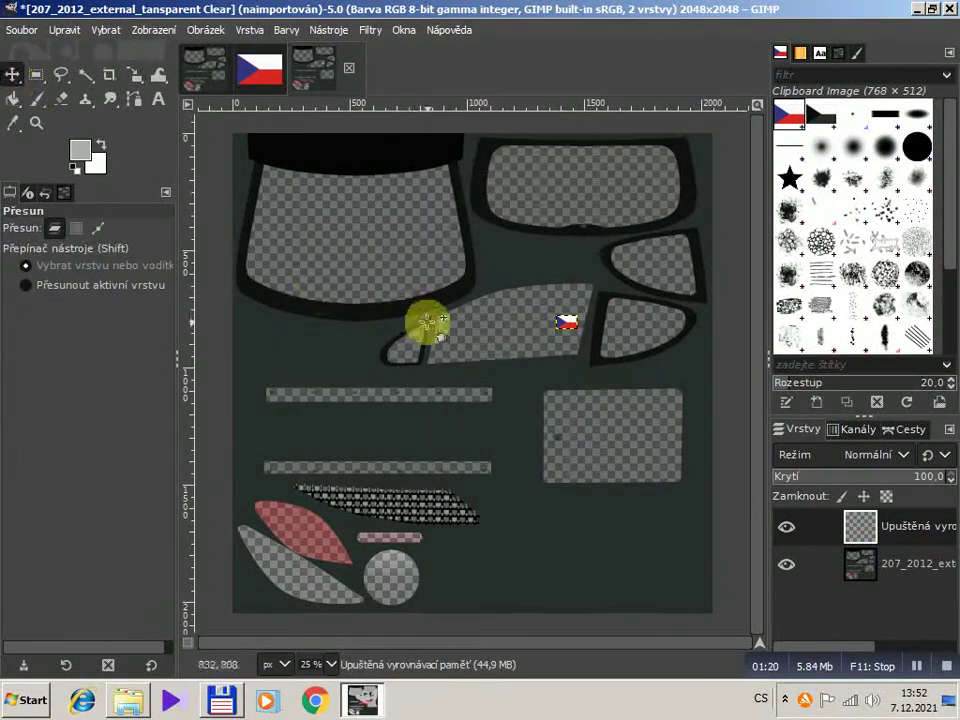
Move the small flag onto the side-window piece, zooming to 100% to nudge it into place.
click(567, 321)
drag(567, 321, 615, 346)
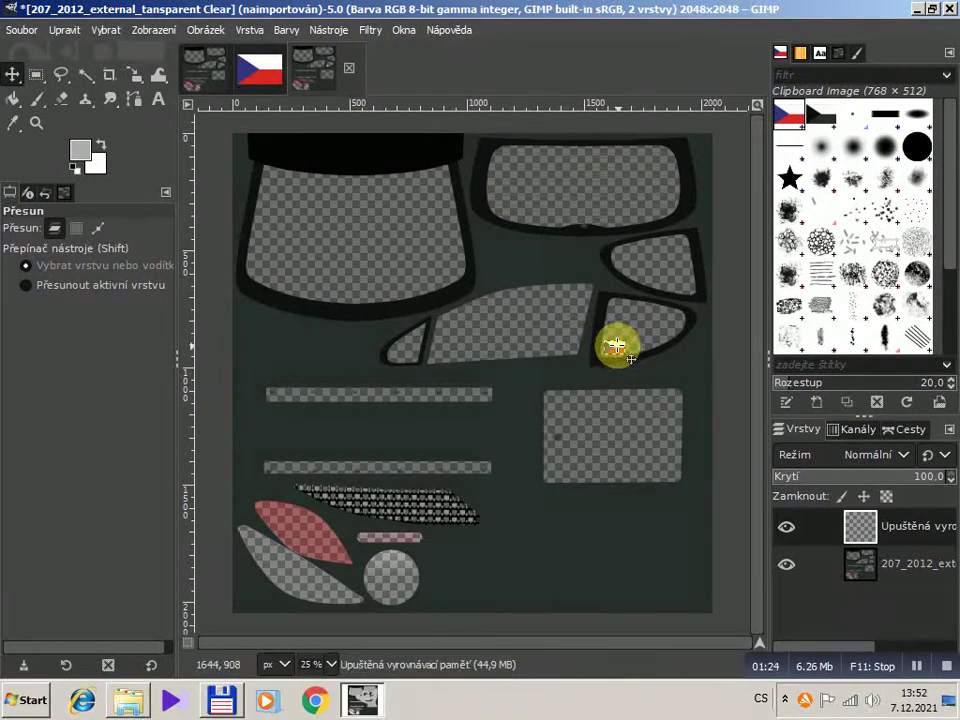
click(36, 123)
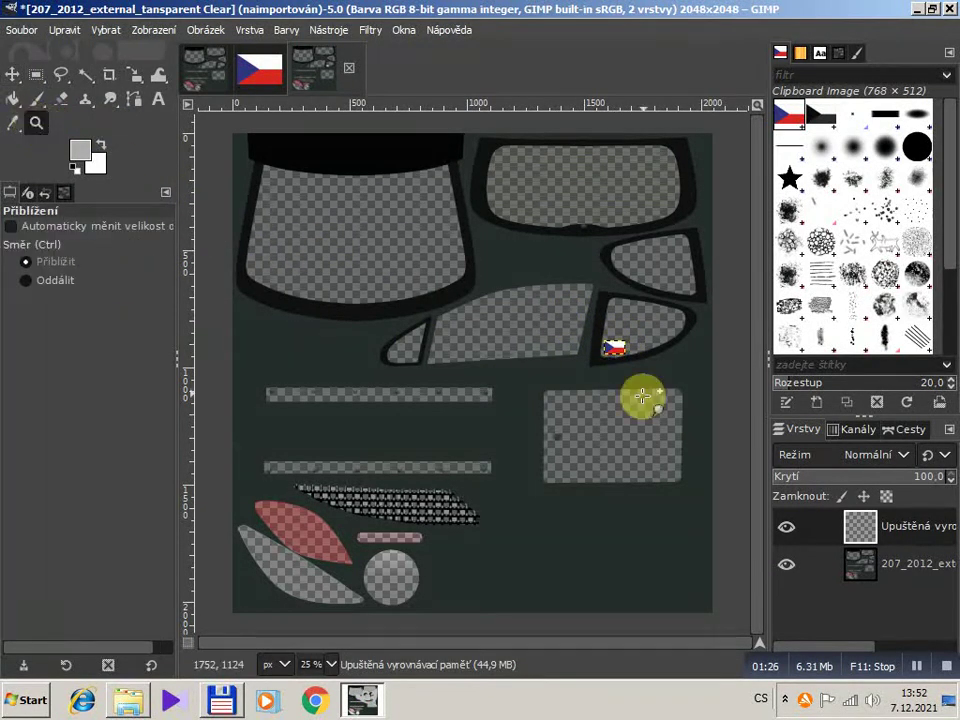
click(628, 346)
click(660, 332)
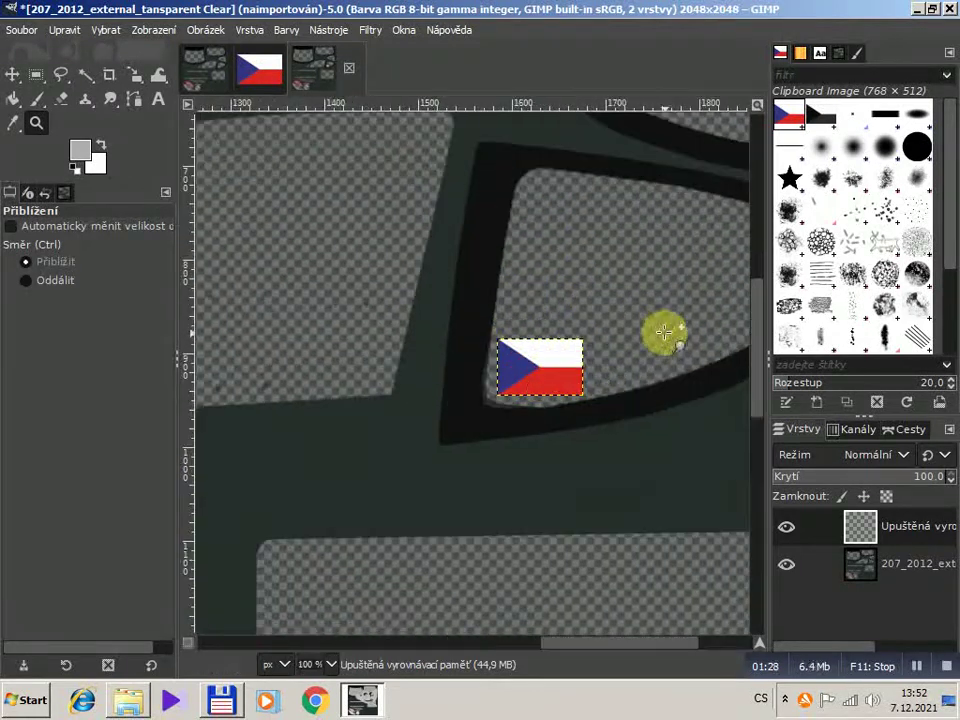
drag(568, 645, 624, 649)
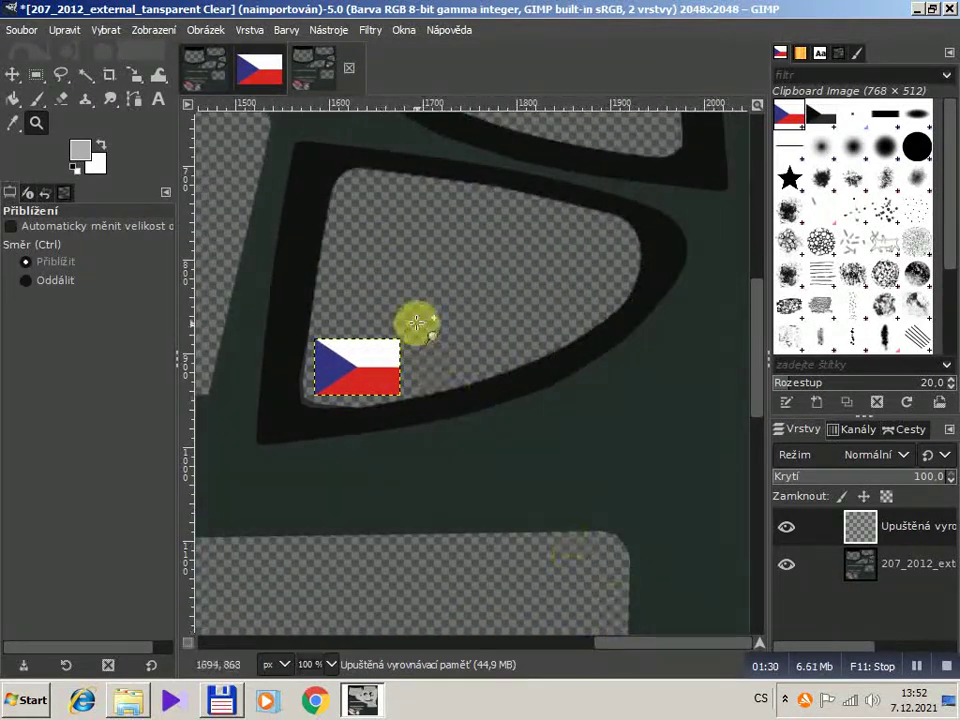
click(13, 75)
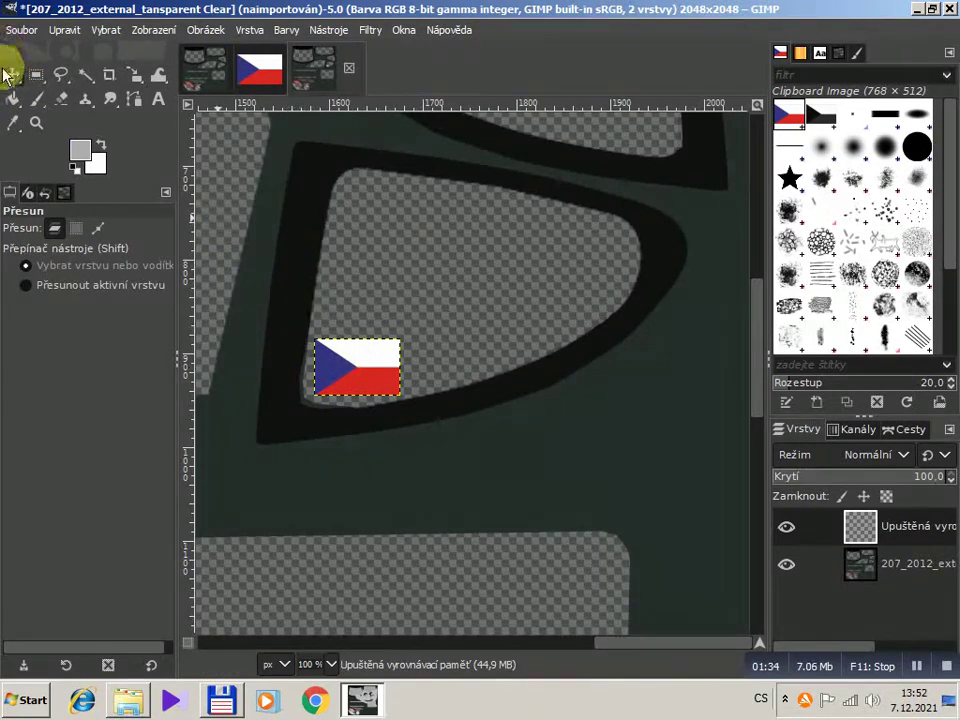
mouse_move(352, 368)
mouse_down()
mouse_move(365, 373)
mouse_move(367, 362)
mouse_up()
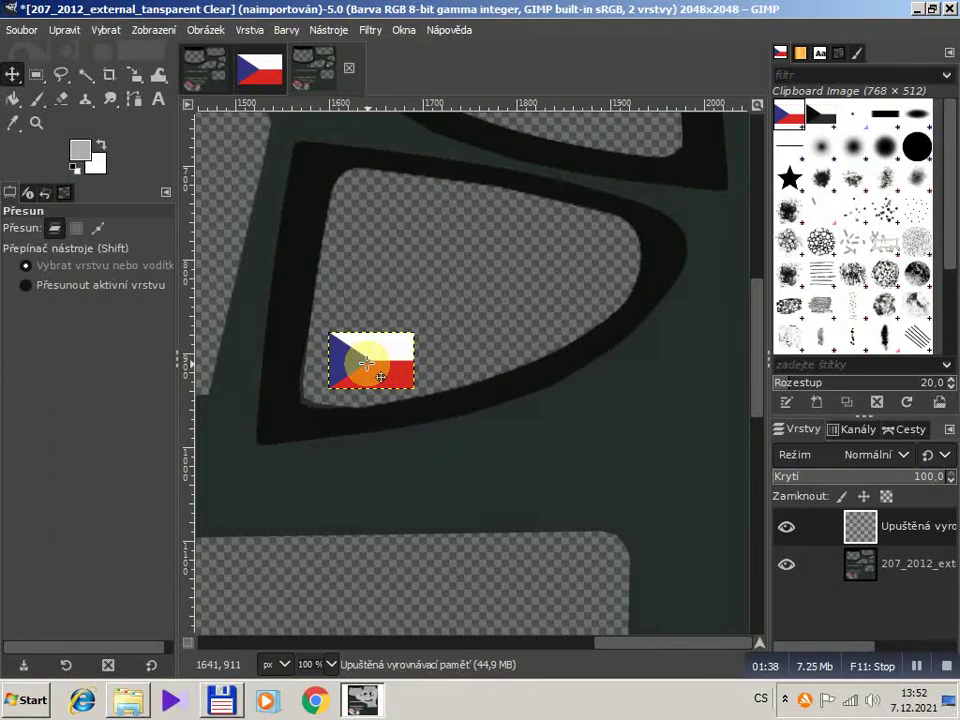
Scale the flag further to 51×34 px and nudge it into the window's lower-left corner.
right_click(372, 359)
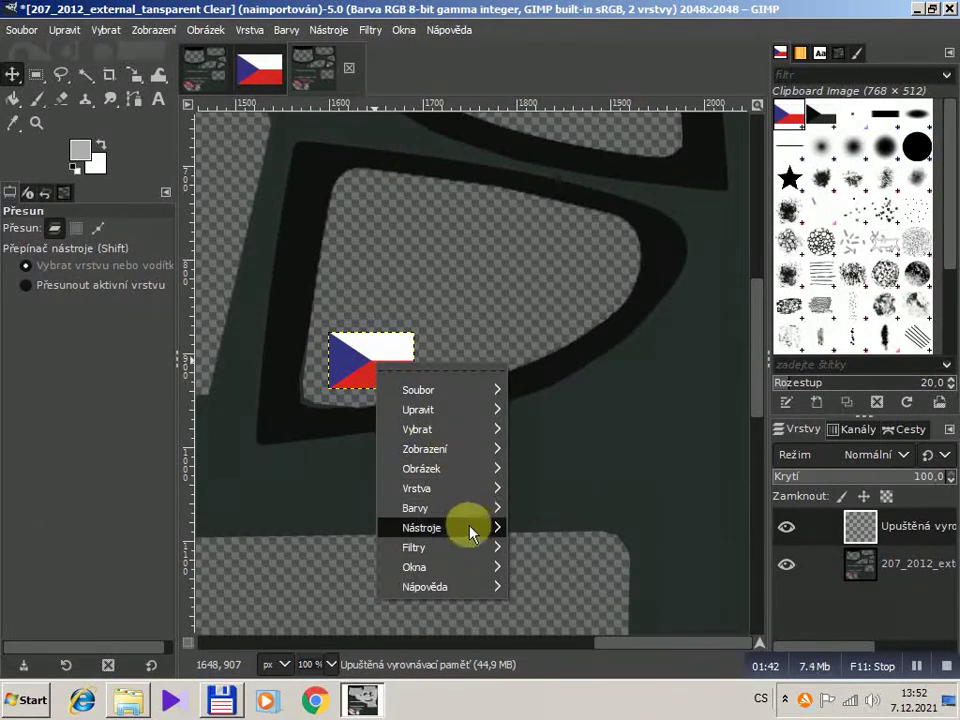
mouse_move(440, 527)
mouse_move(583, 500)
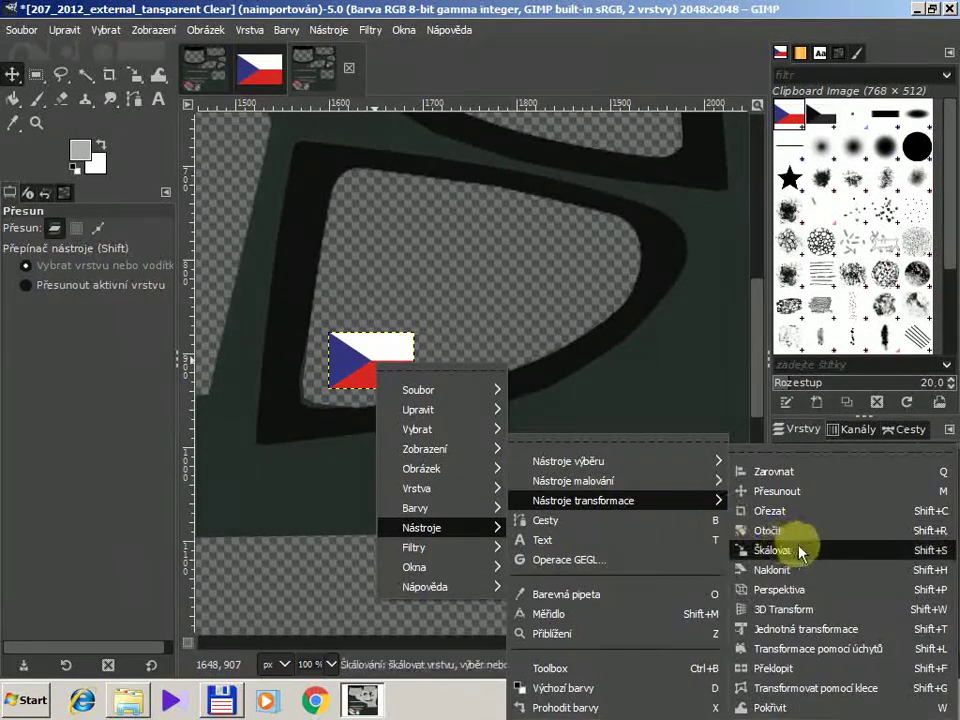
click(790, 550)
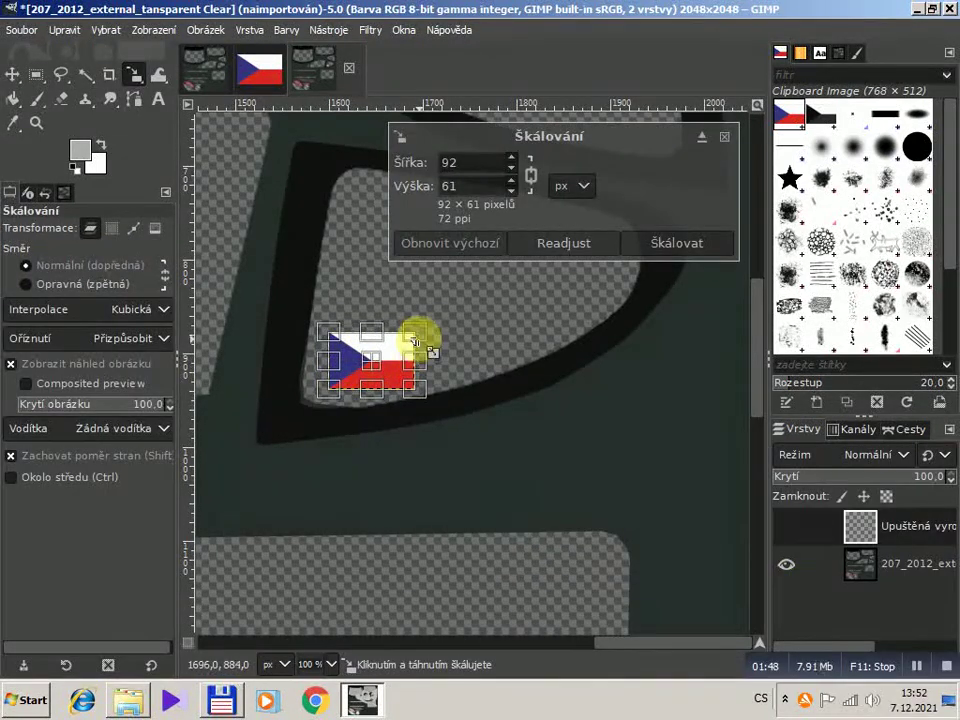
drag(413, 339, 370, 355)
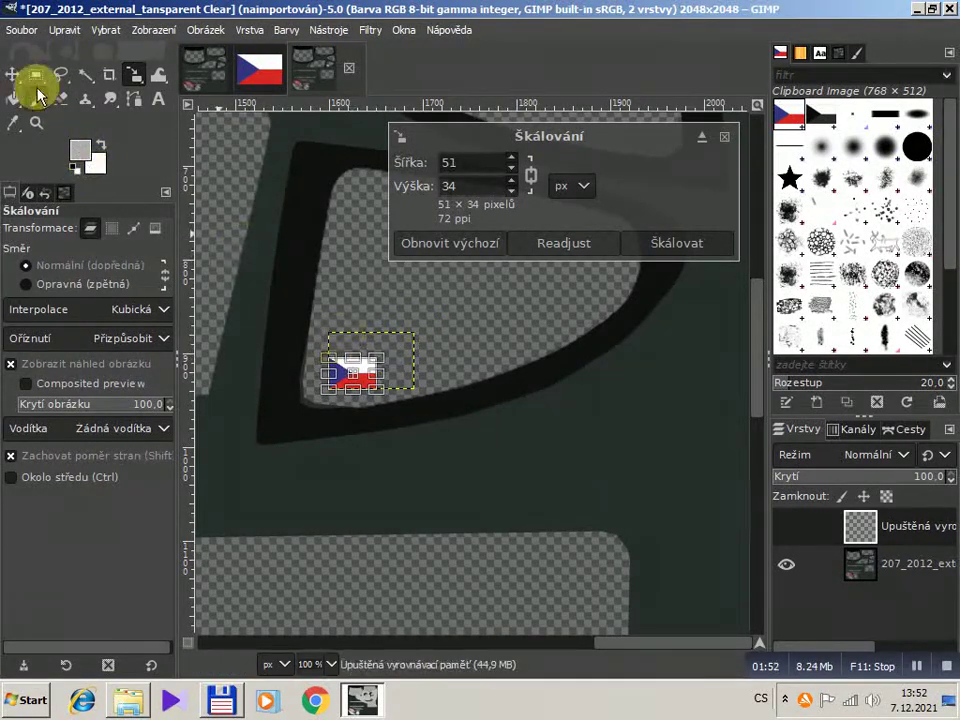
key(Return)
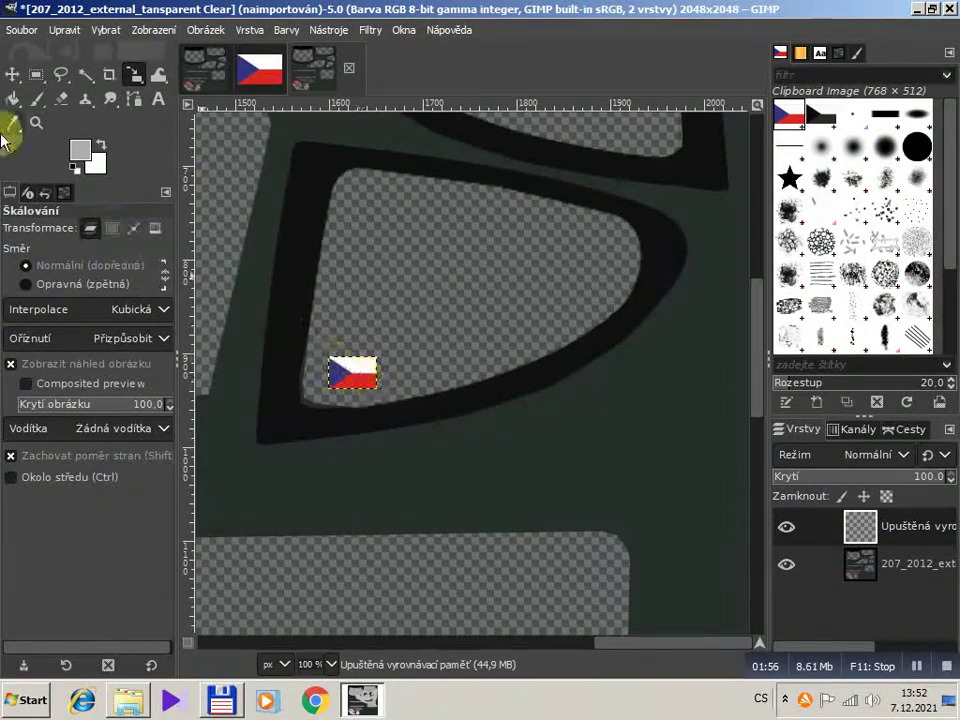
click(12, 74)
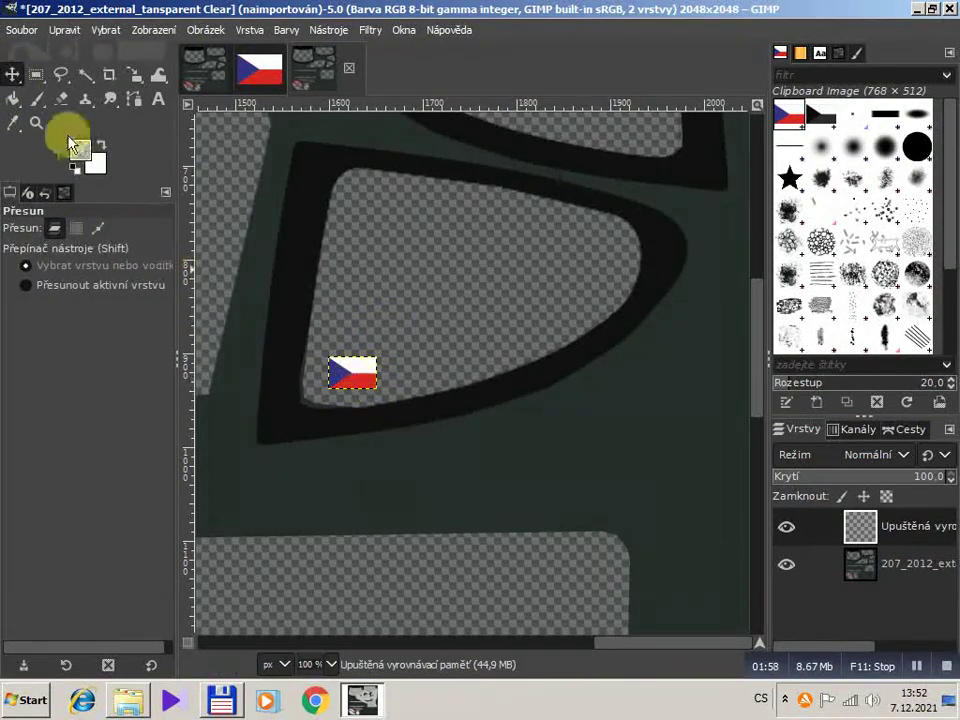
drag(361, 371, 359, 371)
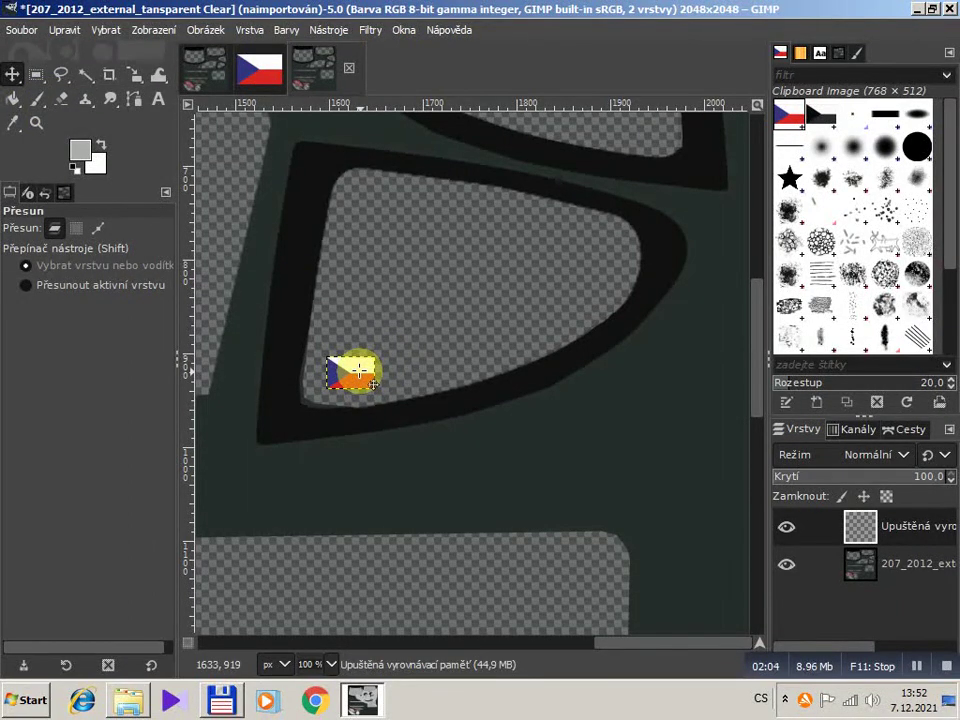
drag(754, 409, 754, 373)
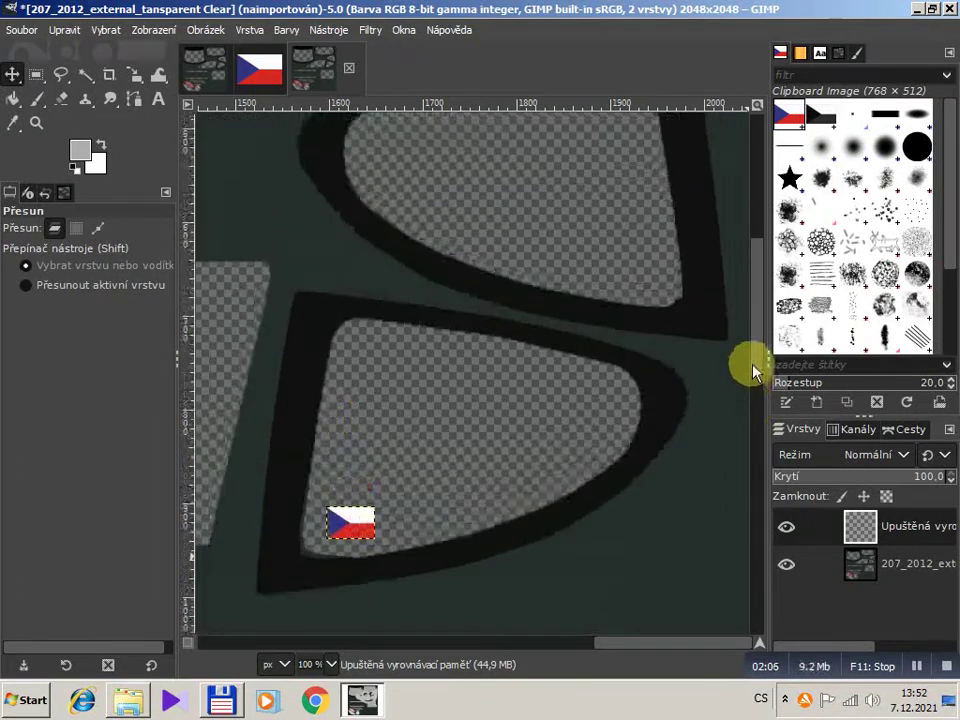
Duplicate the flag layer and move the copy into the upper window piece's lower corner.
right_click(354, 524)
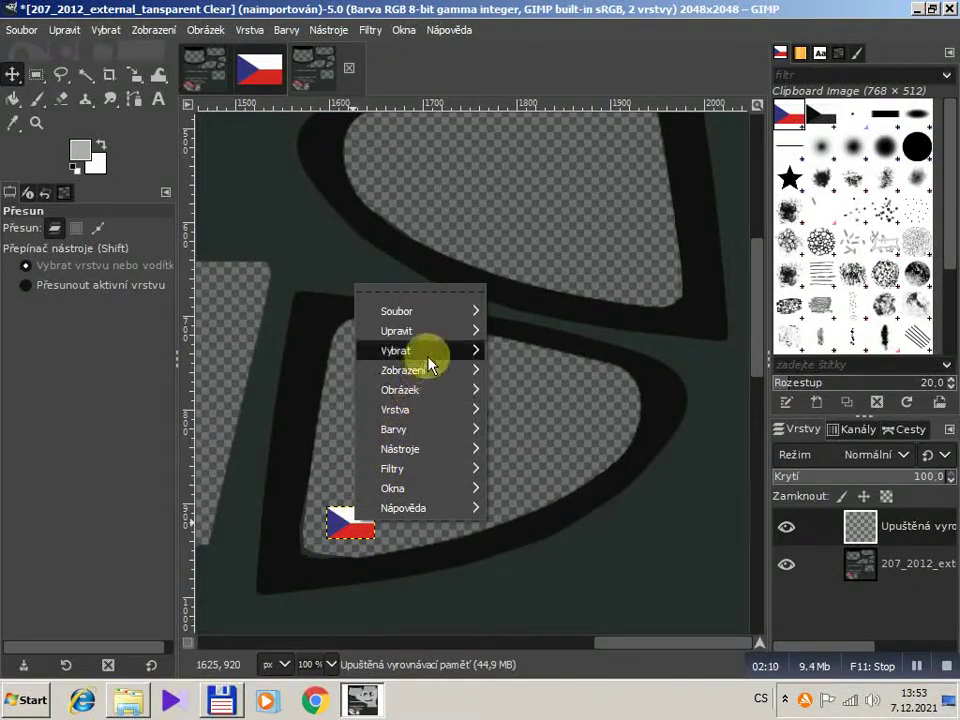
mouse_move(395, 409)
click(569, 463)
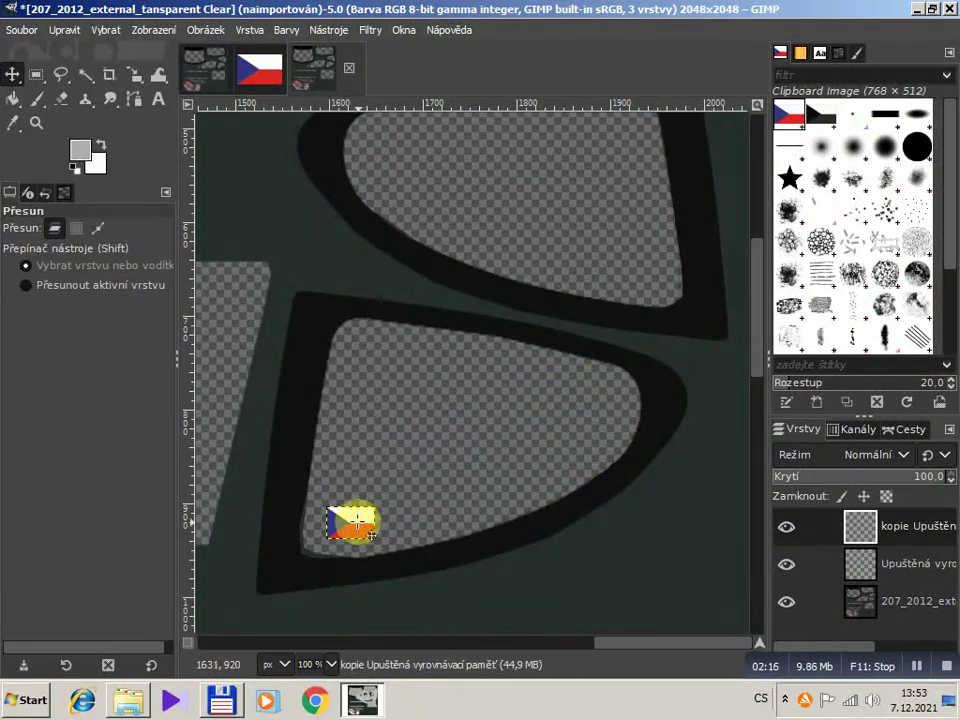
mouse_move(350, 524)
mouse_down()
mouse_move(637, 281)
mouse_move(632, 272)
mouse_up()
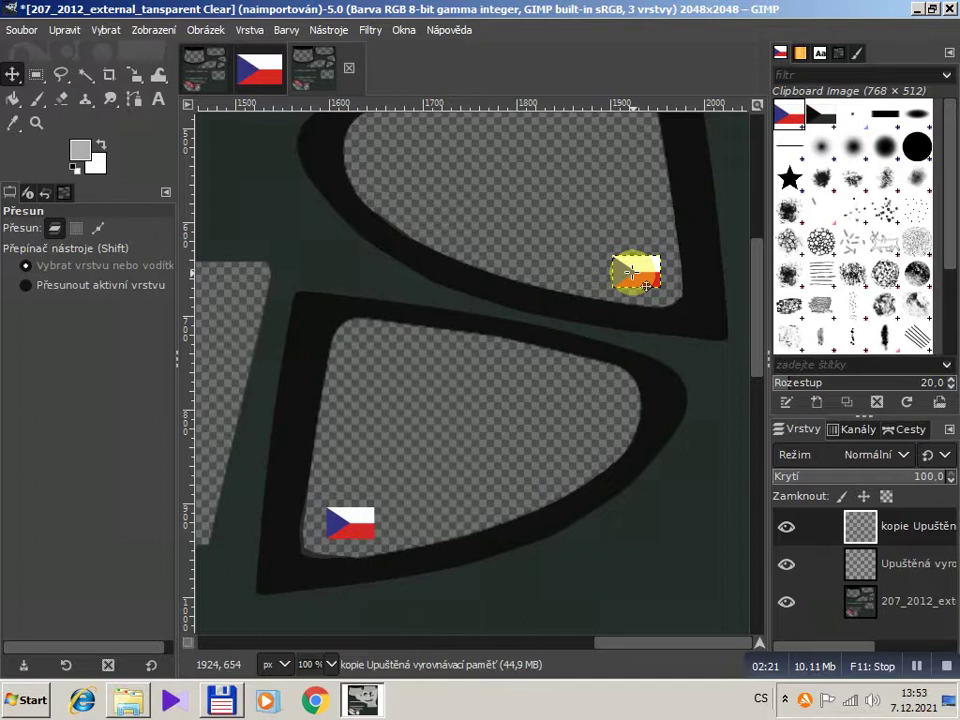
right_click(634, 280)
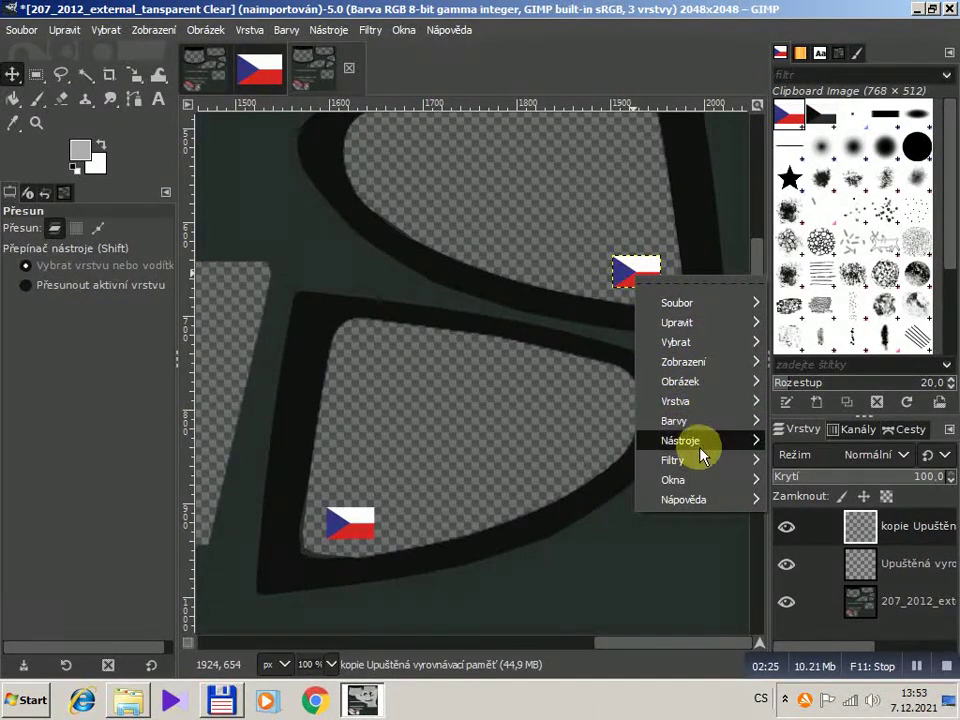
mouse_move(697, 440)
mouse_move(490, 495)
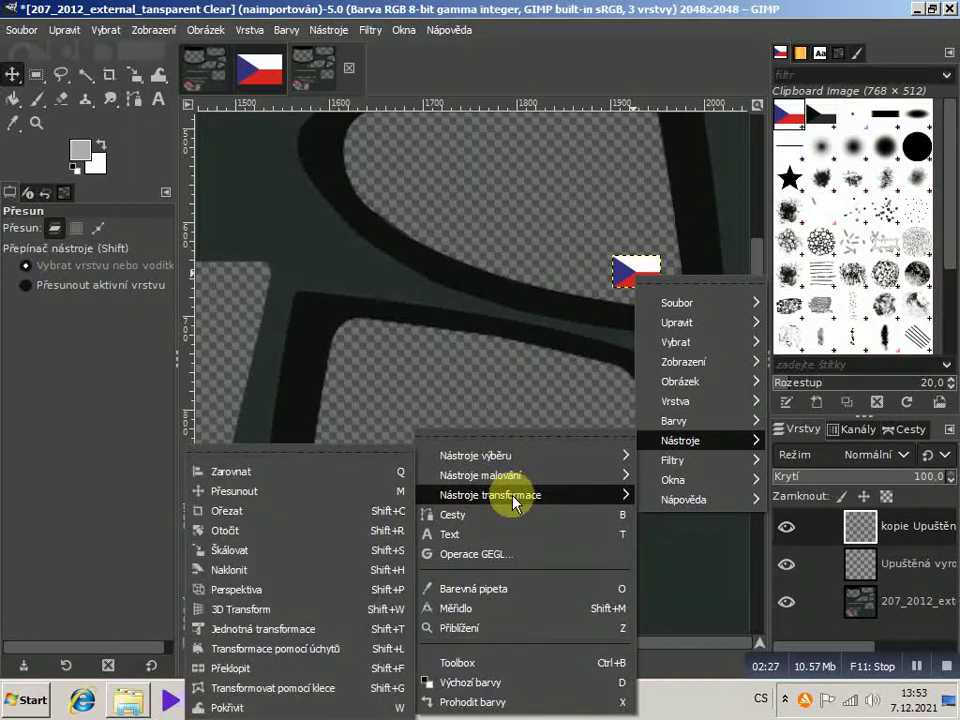
Rotate the upper window's flag by about 12° to follow the window slant.
click(222, 540)
click(501, 328)
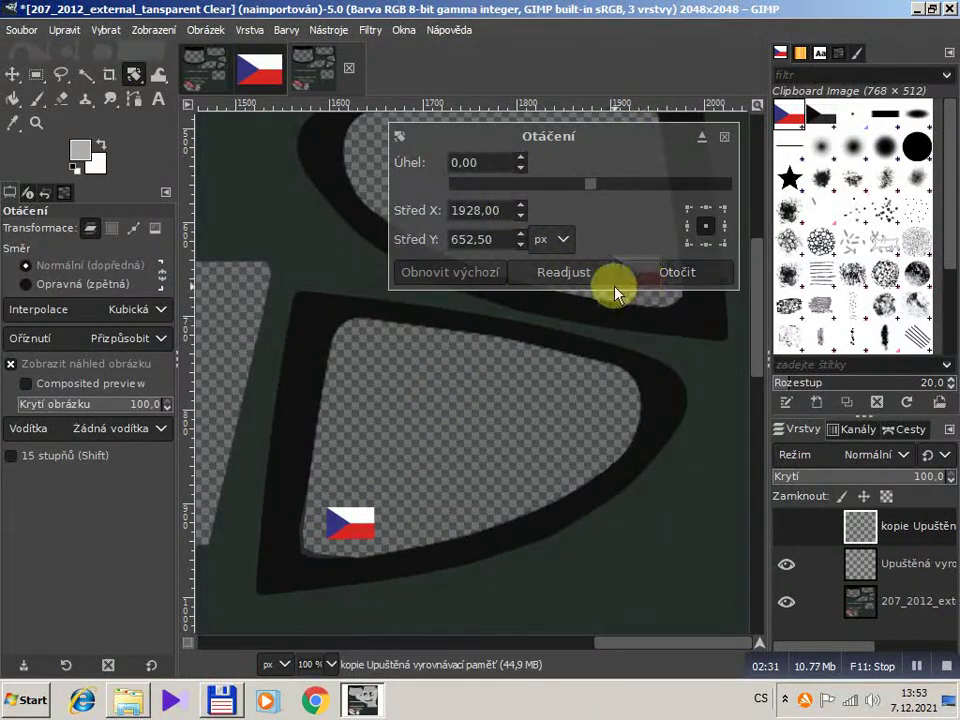
click(726, 136)
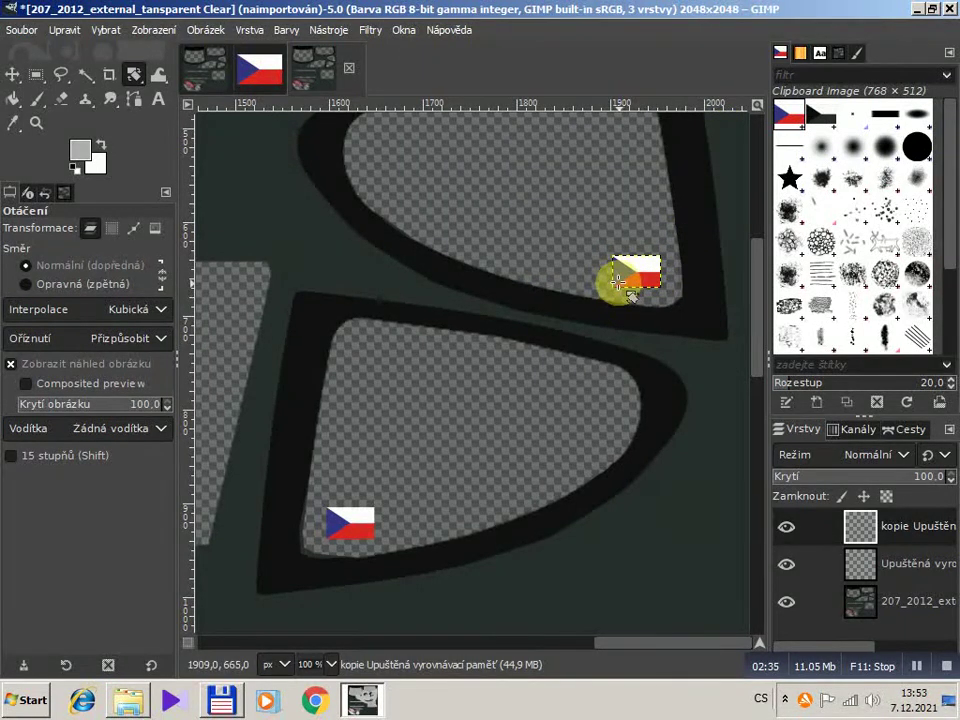
click(619, 282)
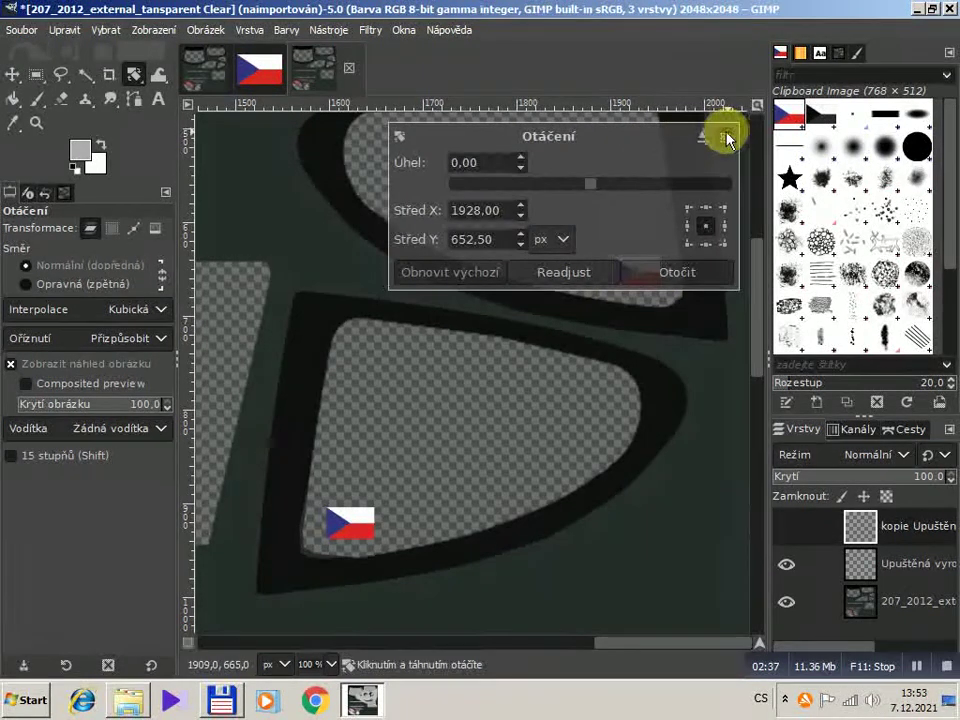
click(726, 136)
scroll(760, 362, up, 4)
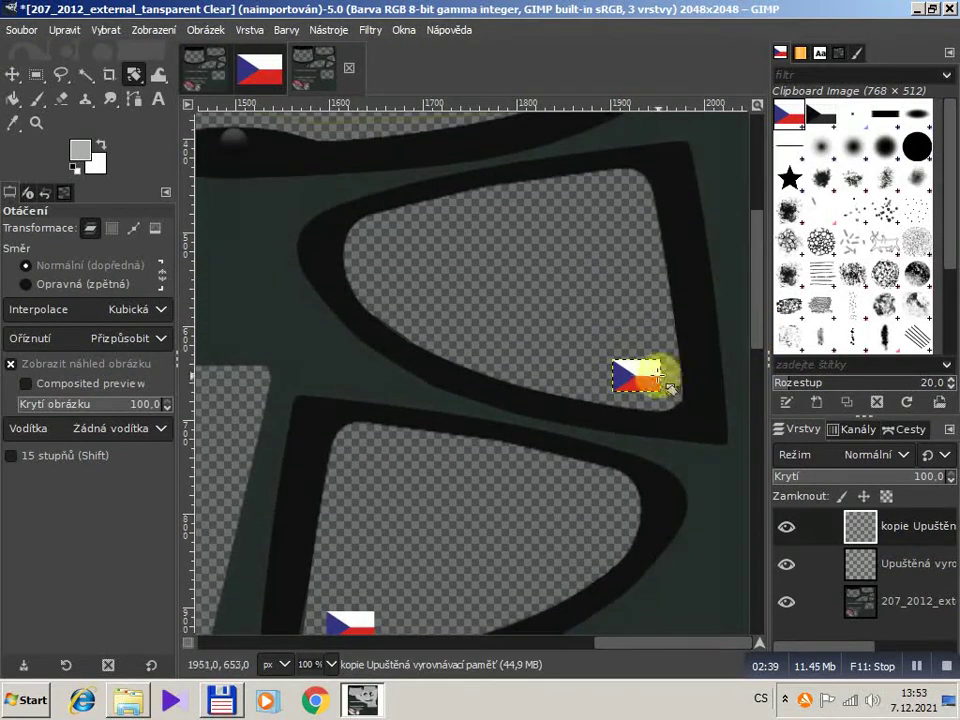
click(618, 381)
drag(617, 390, 610, 388)
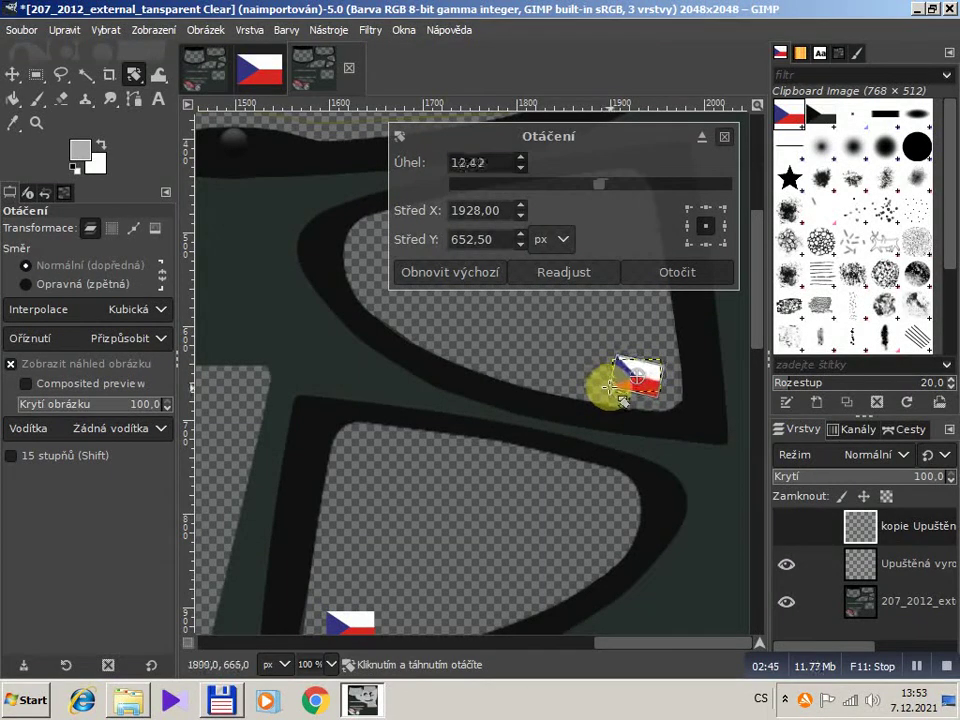
key(Escape)
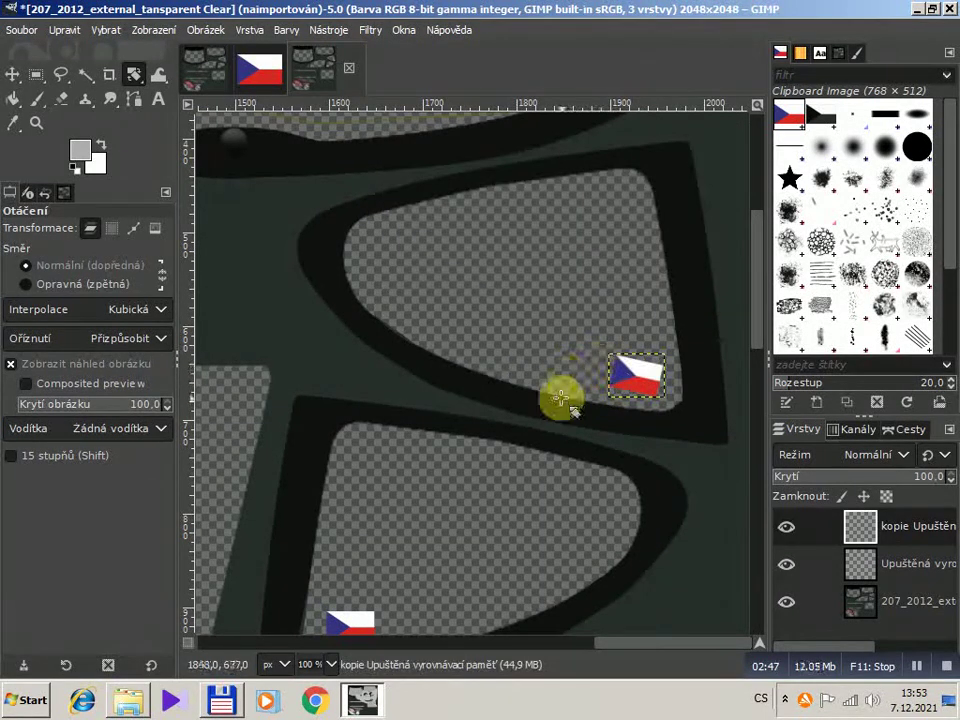
drag(758, 321, 739, 354)
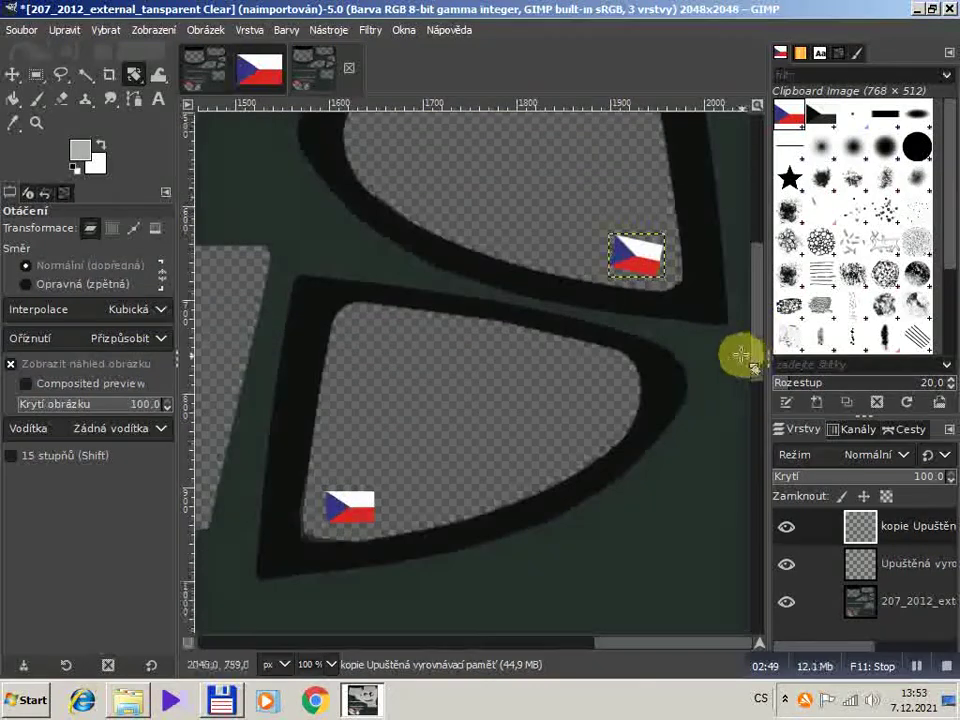
Rotate the lower window's flag about 12° in the opposite direction.
click(13, 75)
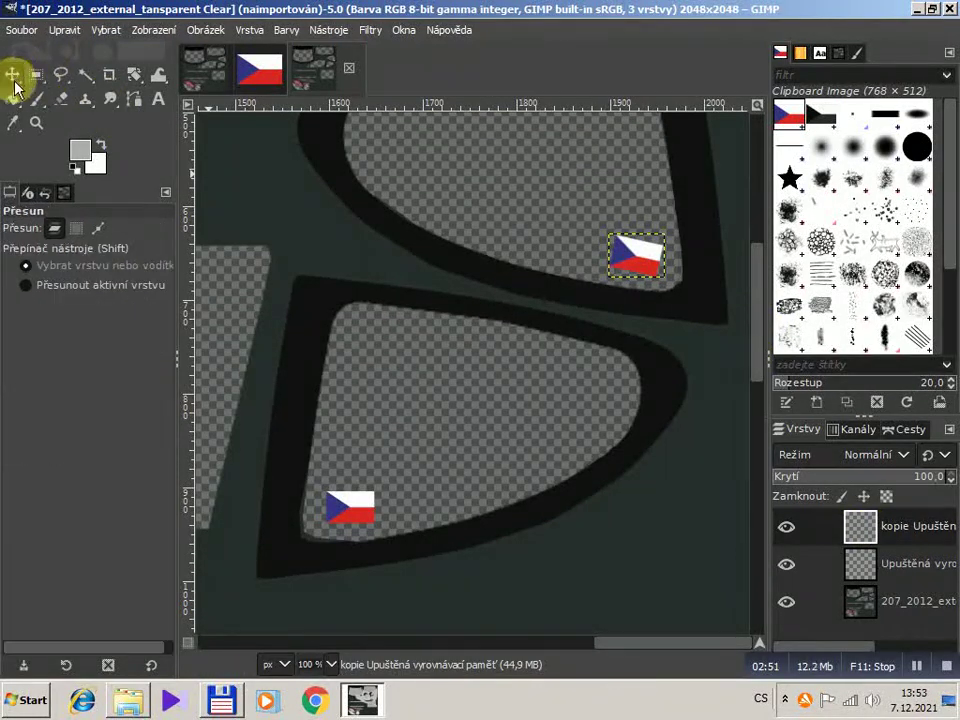
click(897, 567)
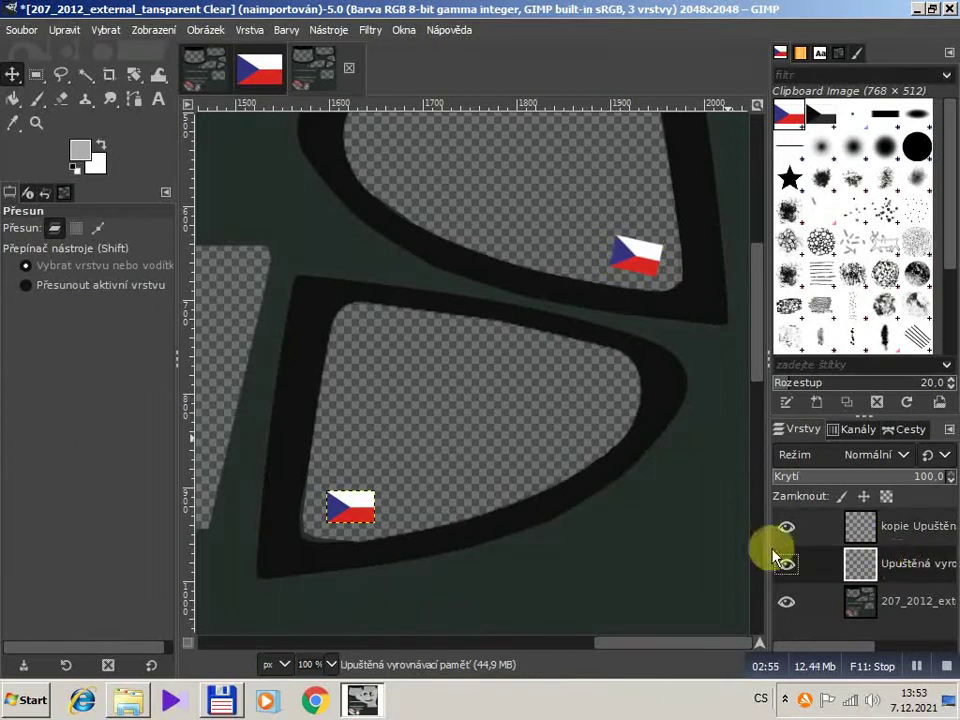
right_click(350, 506)
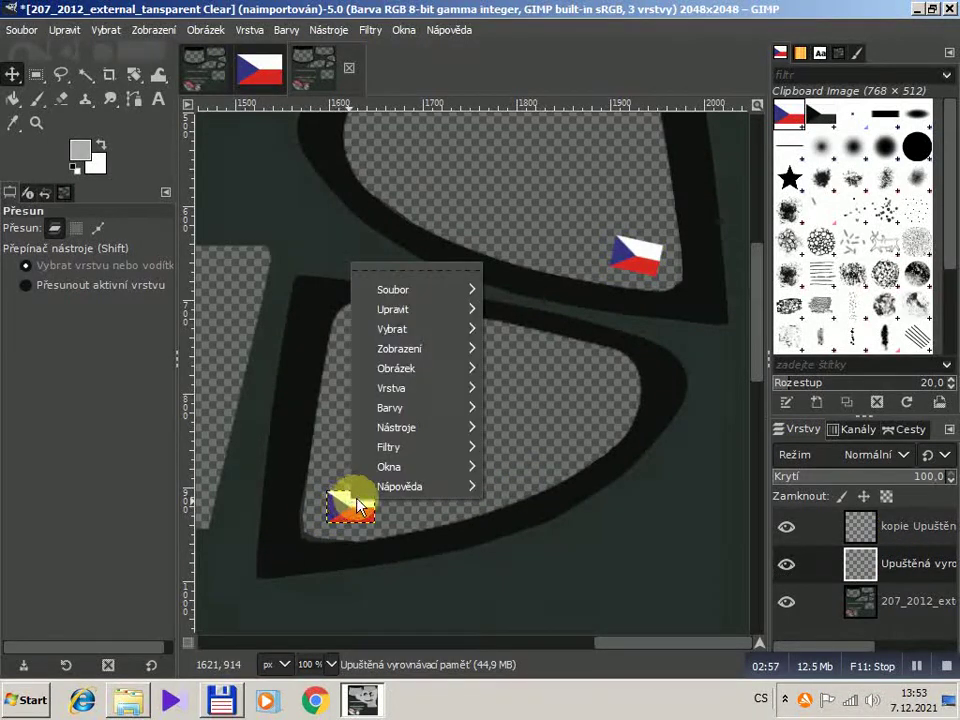
mouse_move(396, 427)
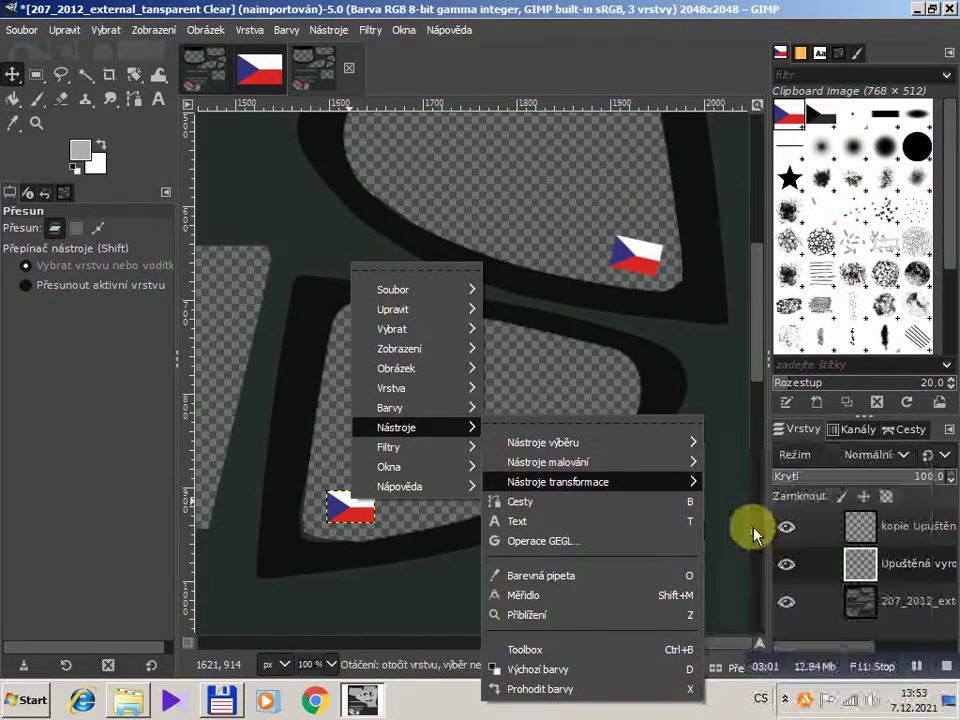
key(shift+r)
click(370, 505)
drag(373, 492, 371, 487)
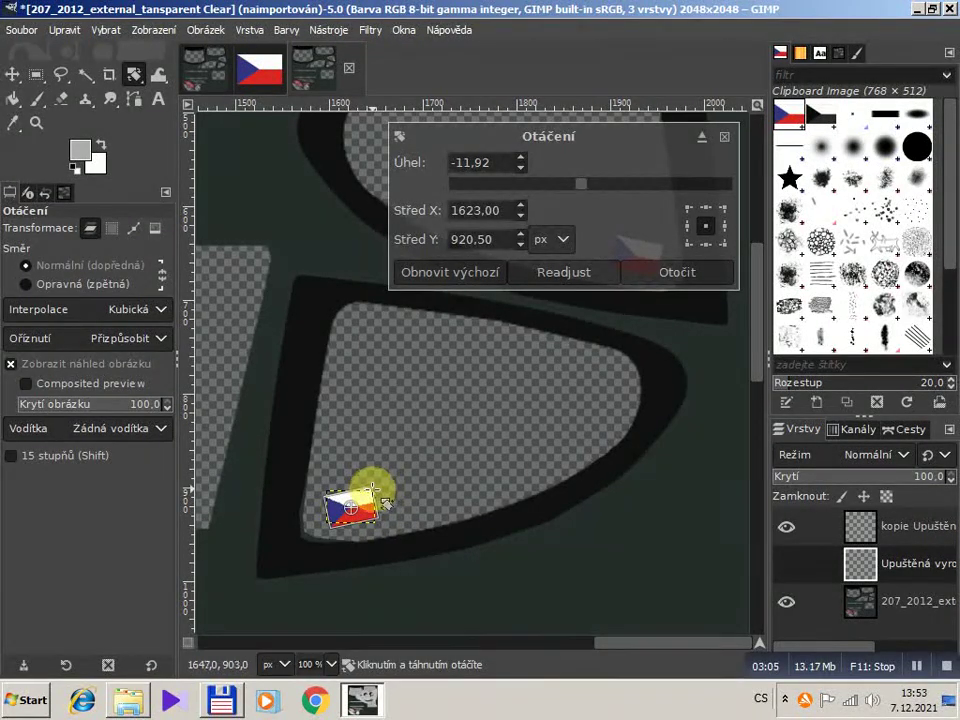
key(Escape)
Nudge the lower flag slightly left into place and select the base texture layer.
click(12, 74)
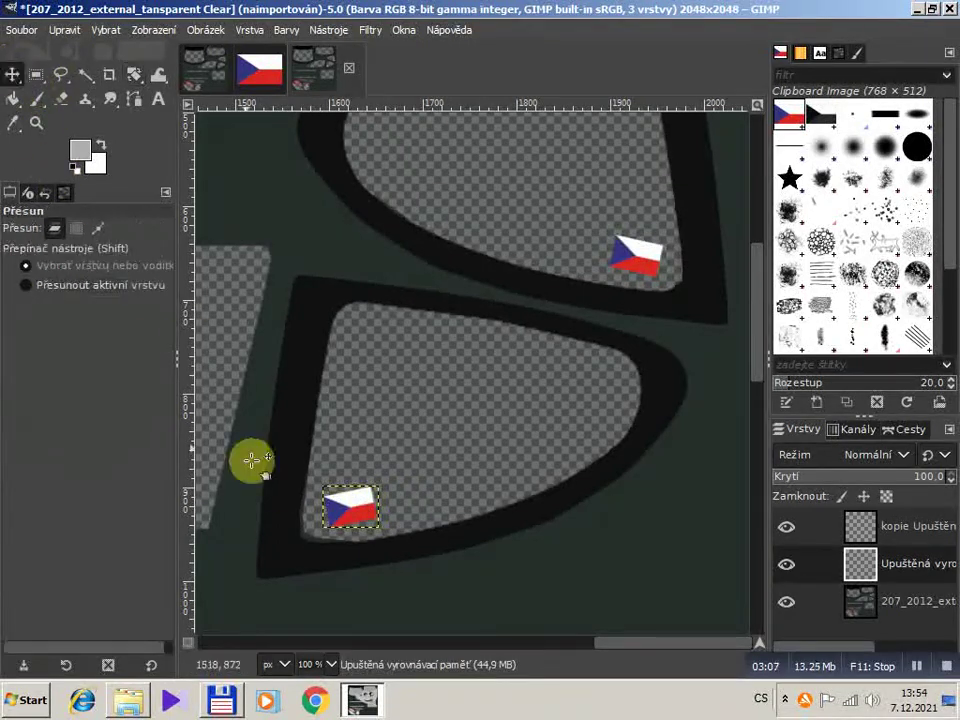
drag(351, 509, 342, 512)
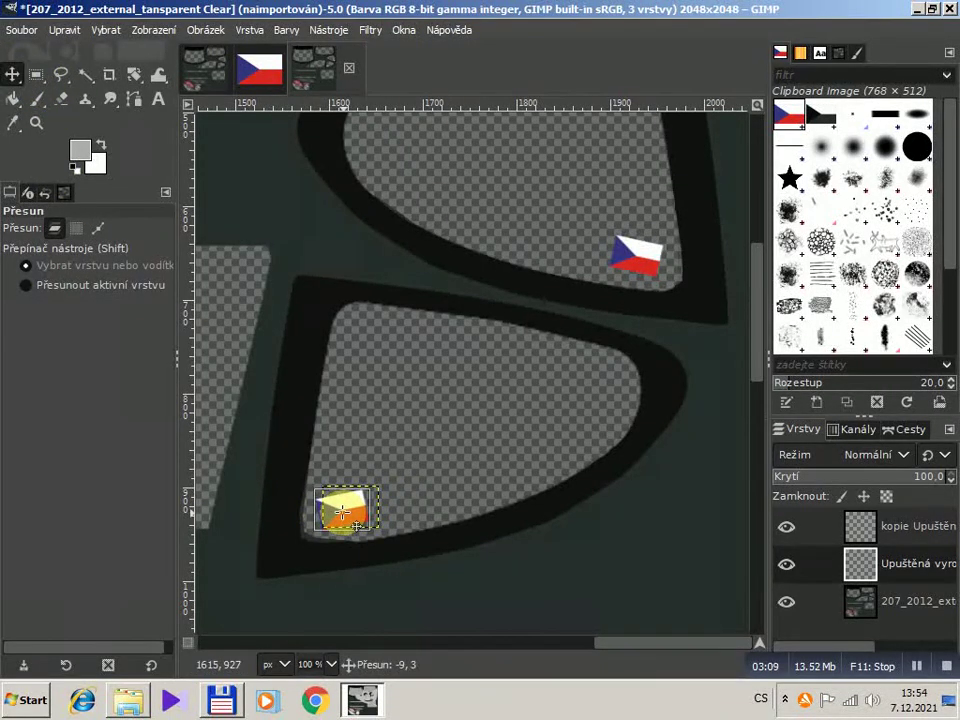
drag(342, 513, 344, 511)
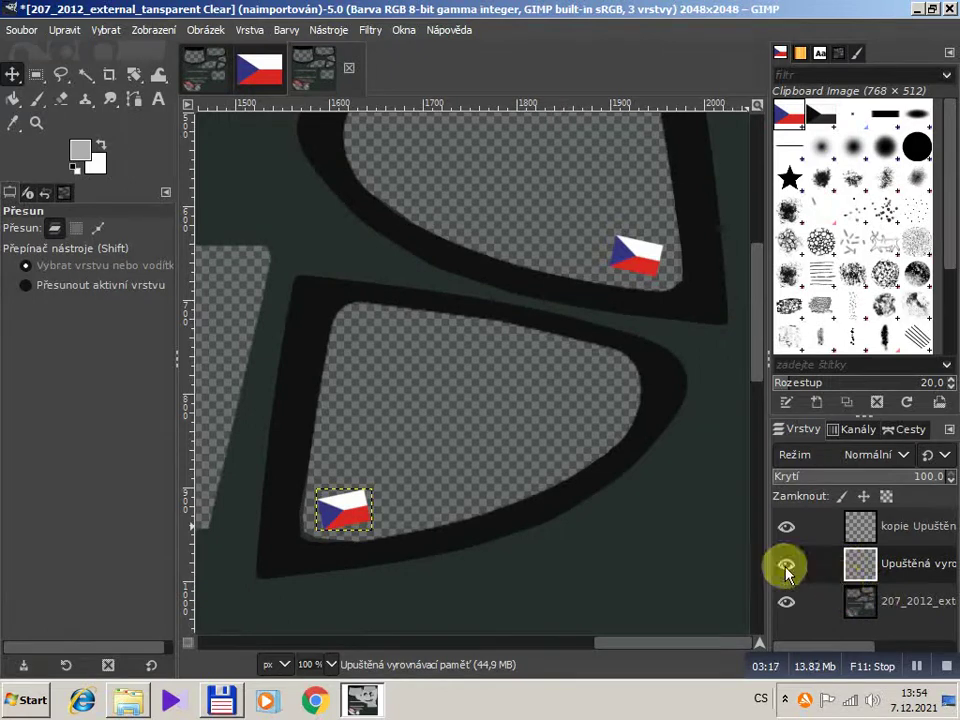
click(893, 603)
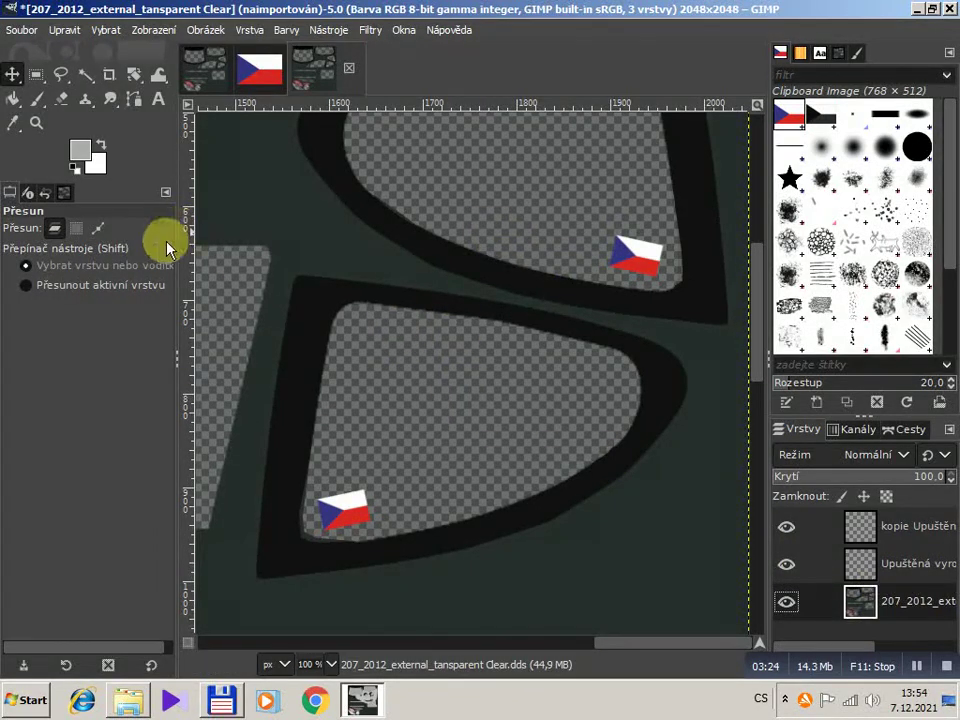
Undo the last nudge of the lower flag.
click(158, 101)
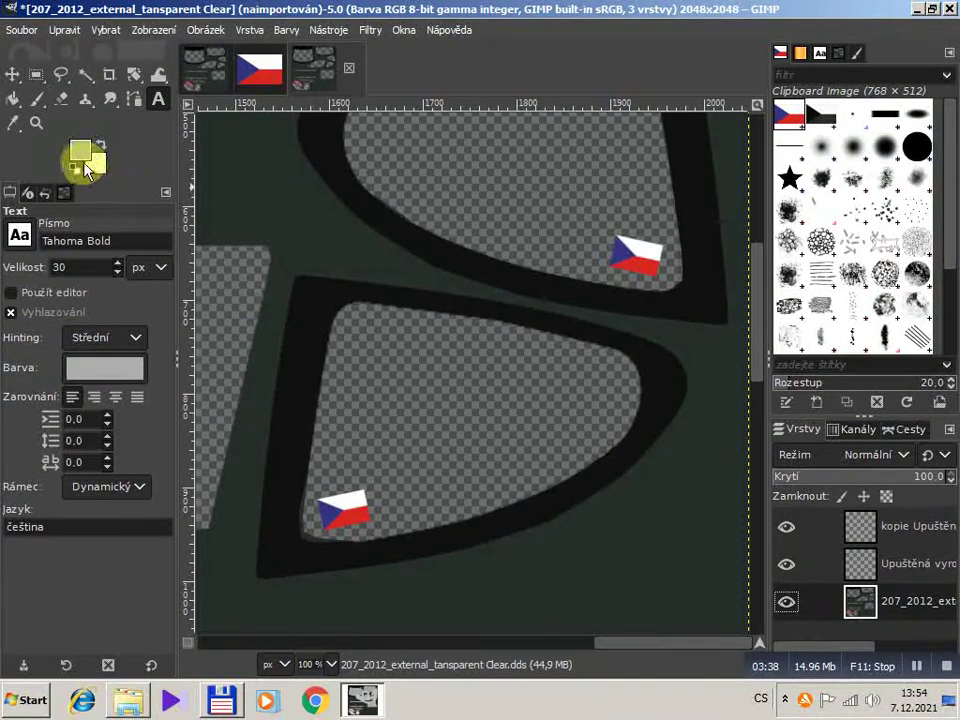
click(14, 124)
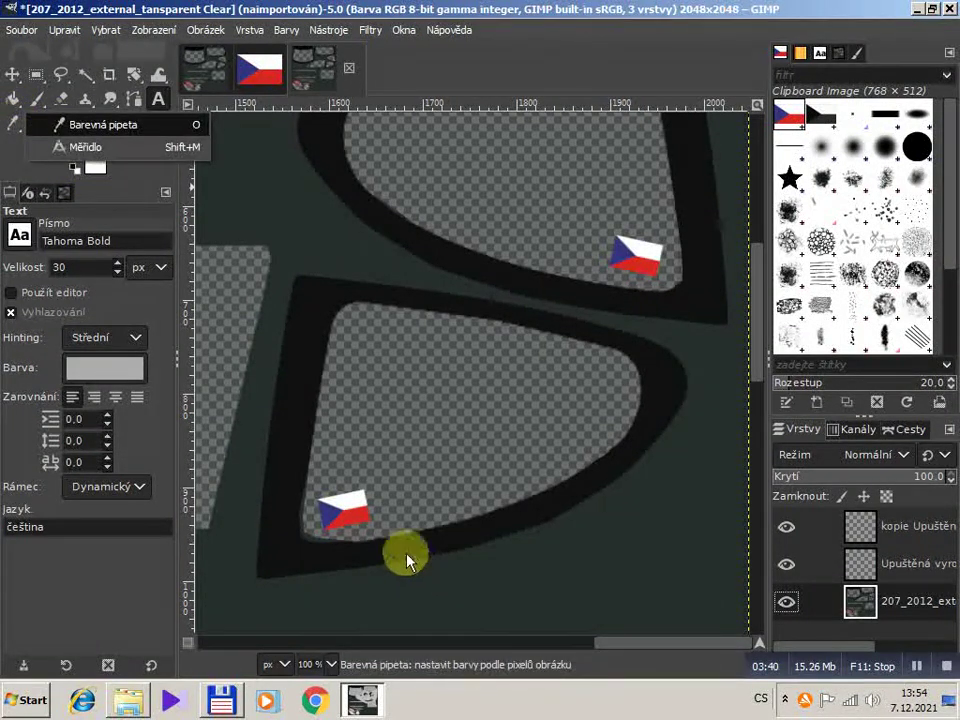
click(354, 497)
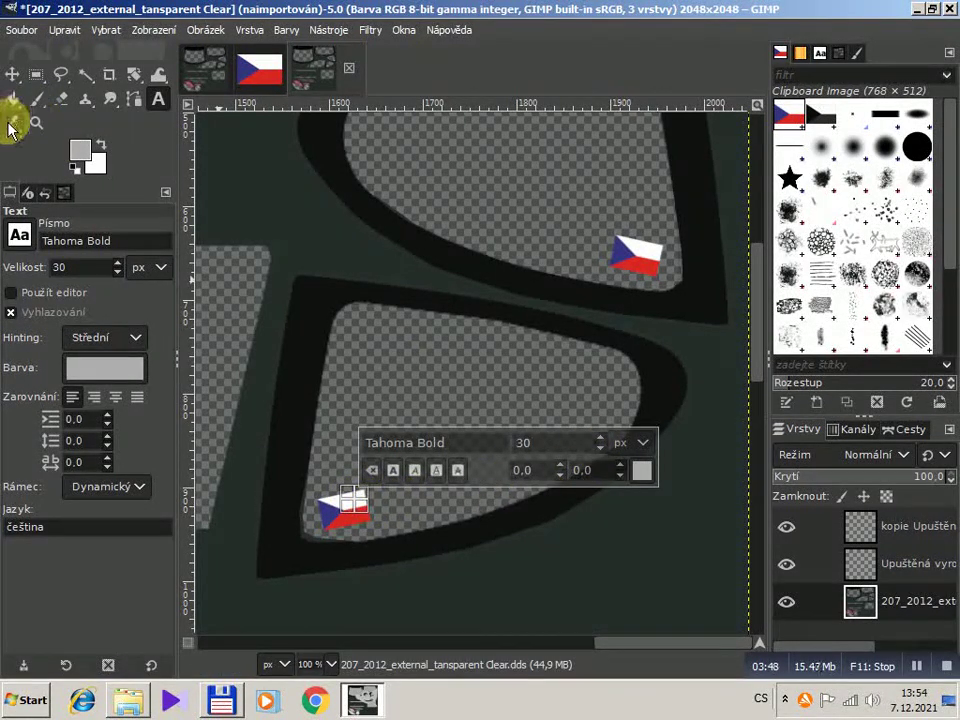
click(64, 29)
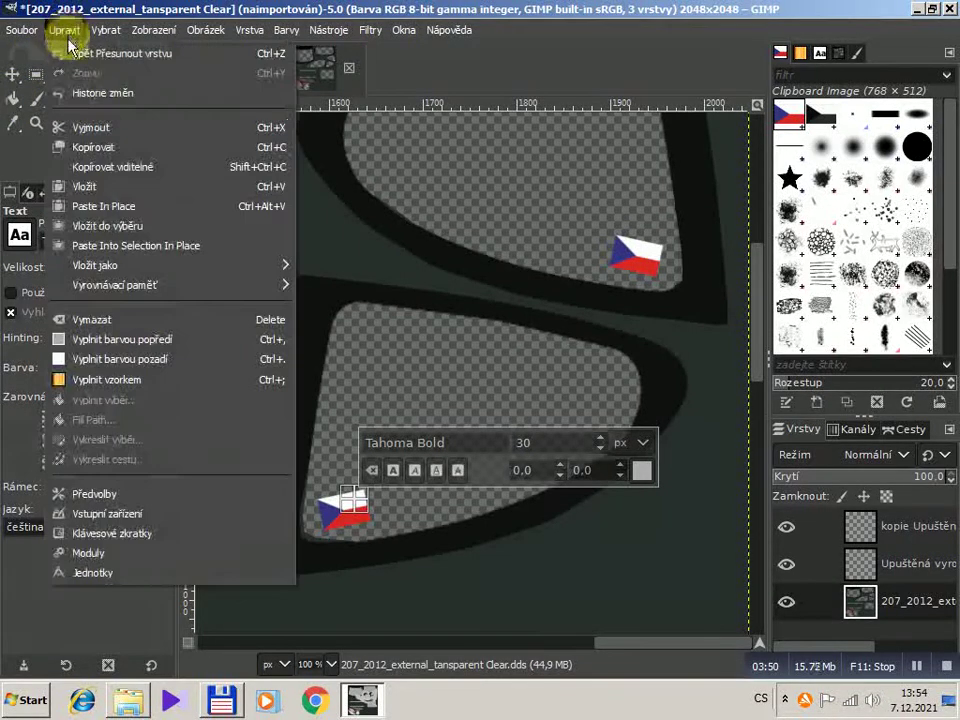
click(90, 52)
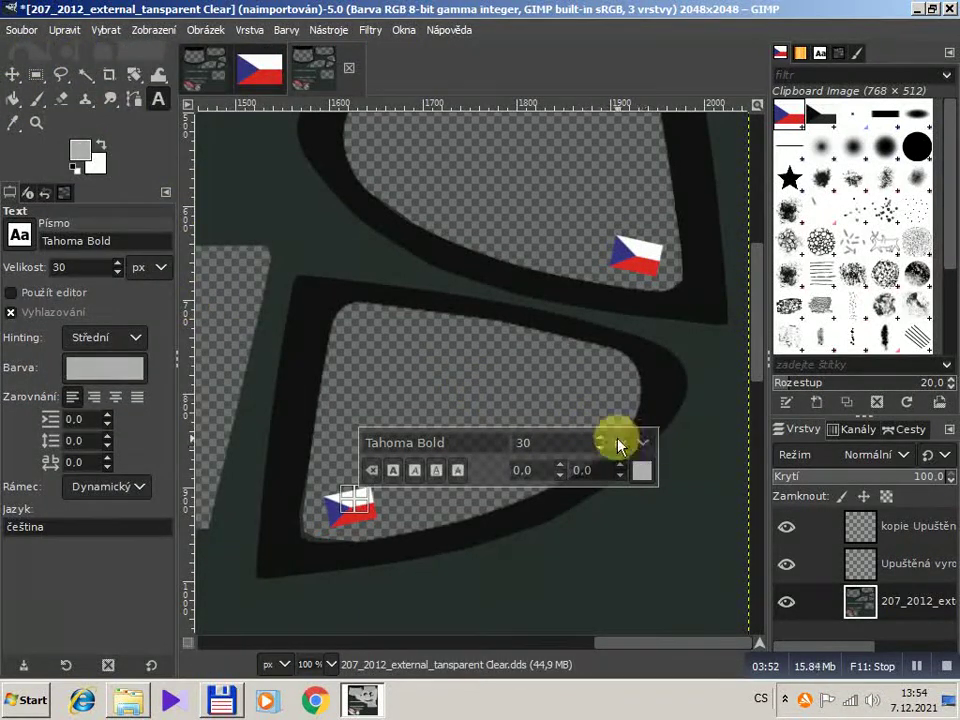
Sample white as the foreground colour and start a Tahoma Bold 30 px text box right of the lower flag.
click(12, 124)
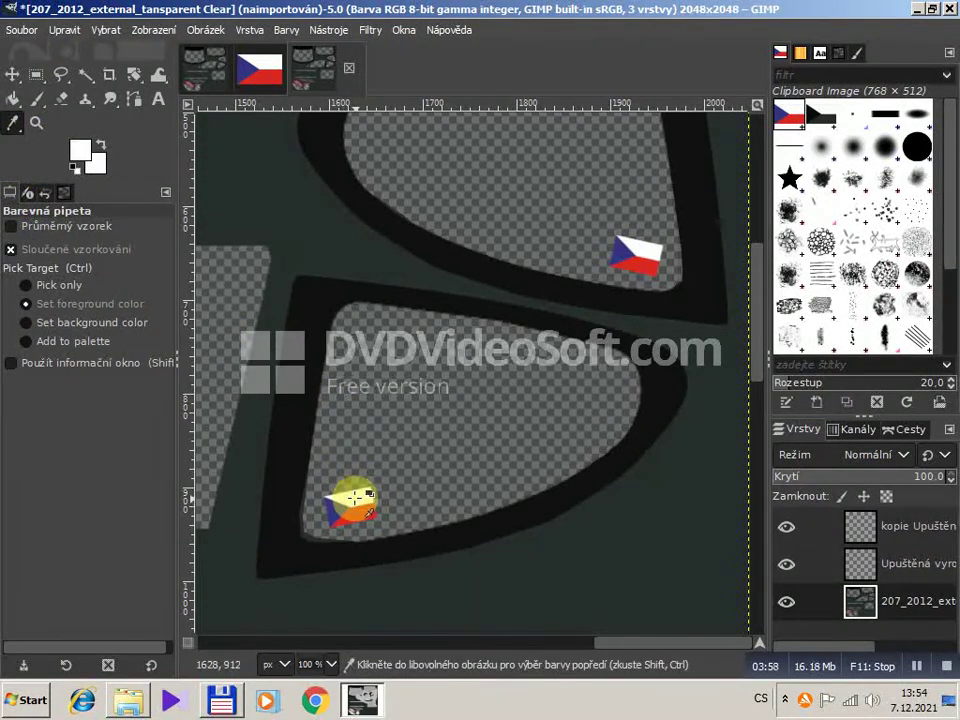
click(158, 100)
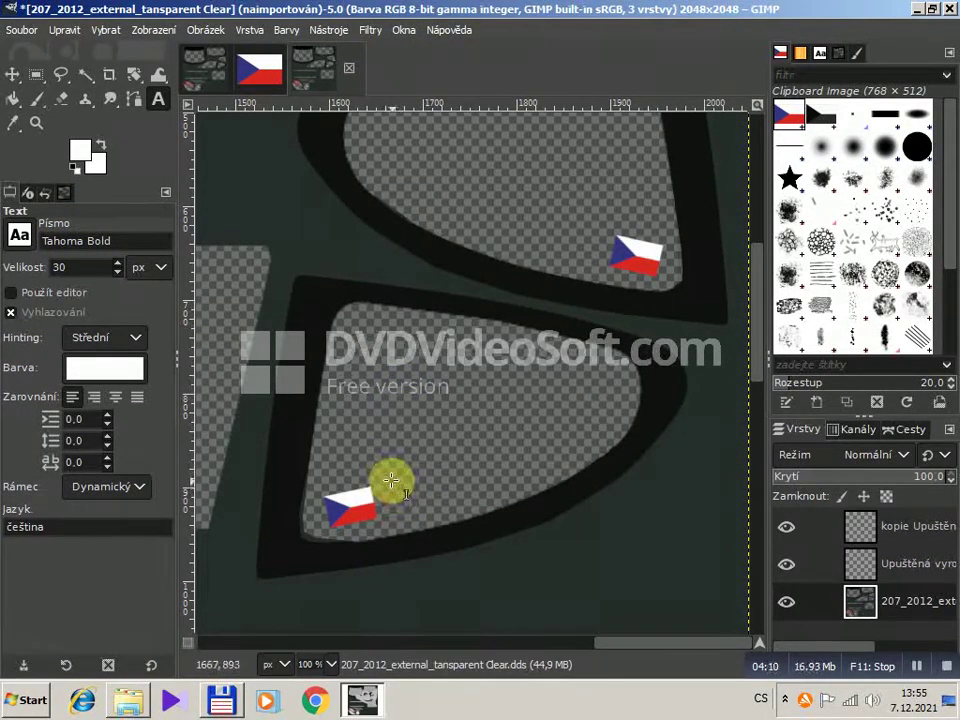
click(392, 480)
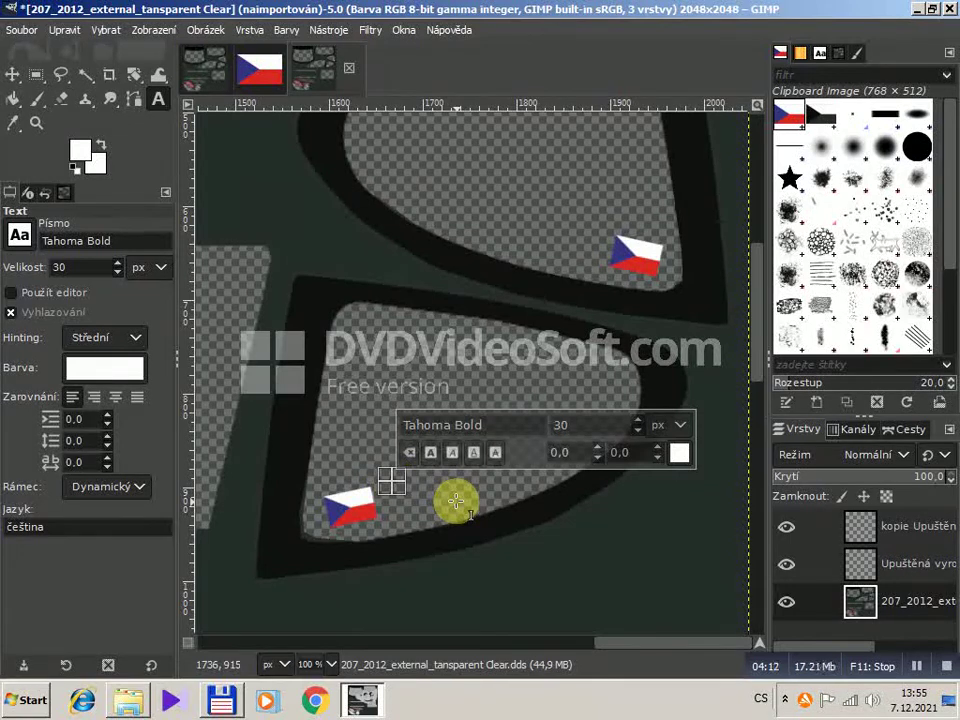
Type the driver's name in white bold text and move it just above the lower flag.
text(SCHWARZ)
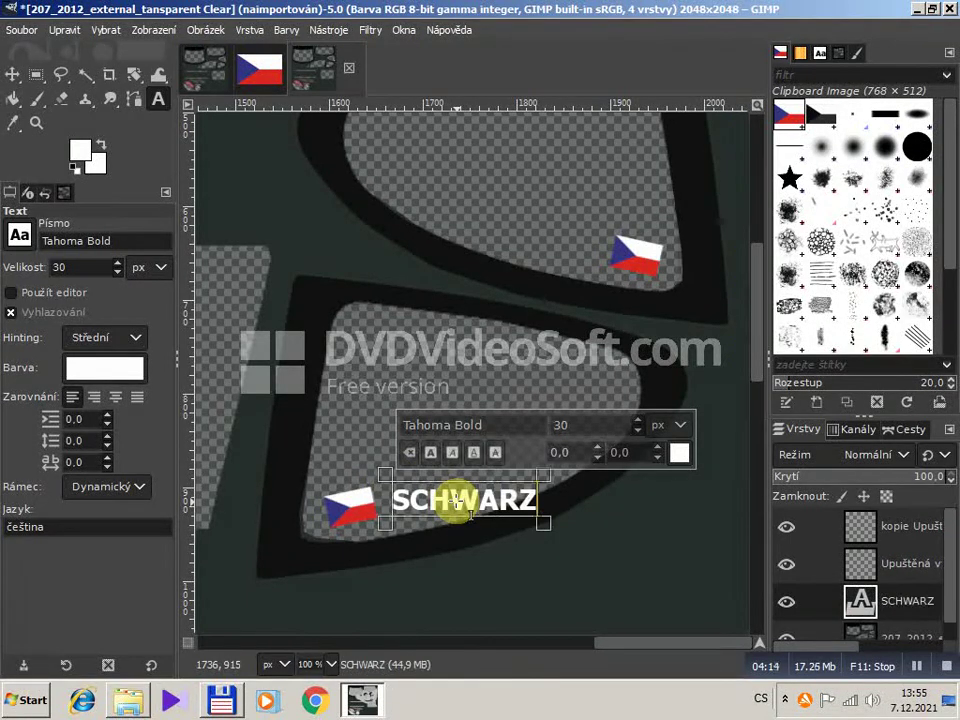
text( Ma)
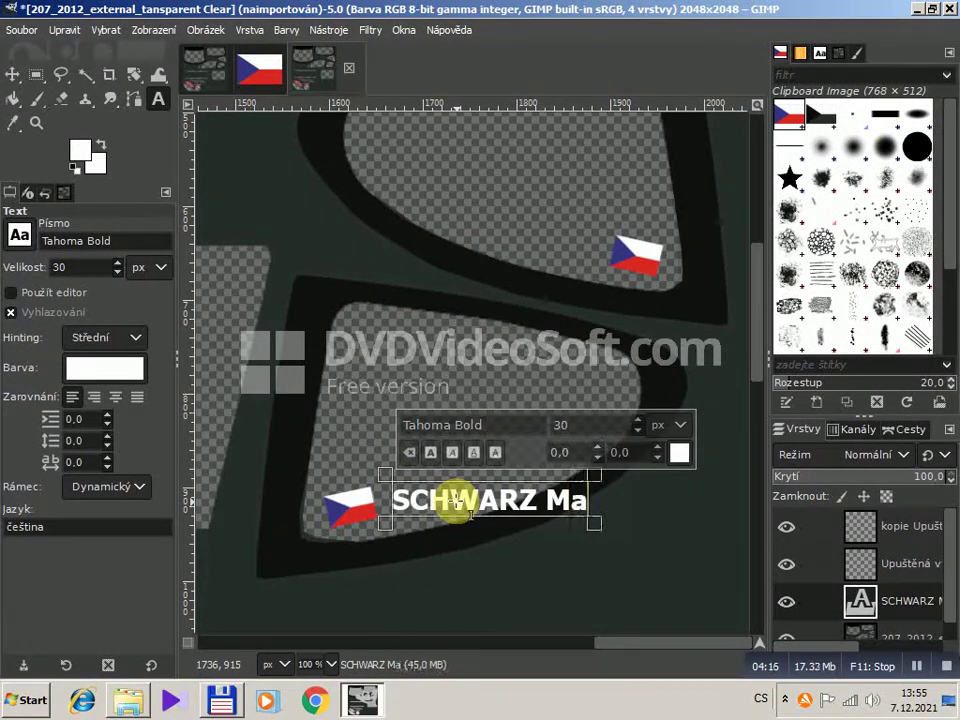
text(rtin)
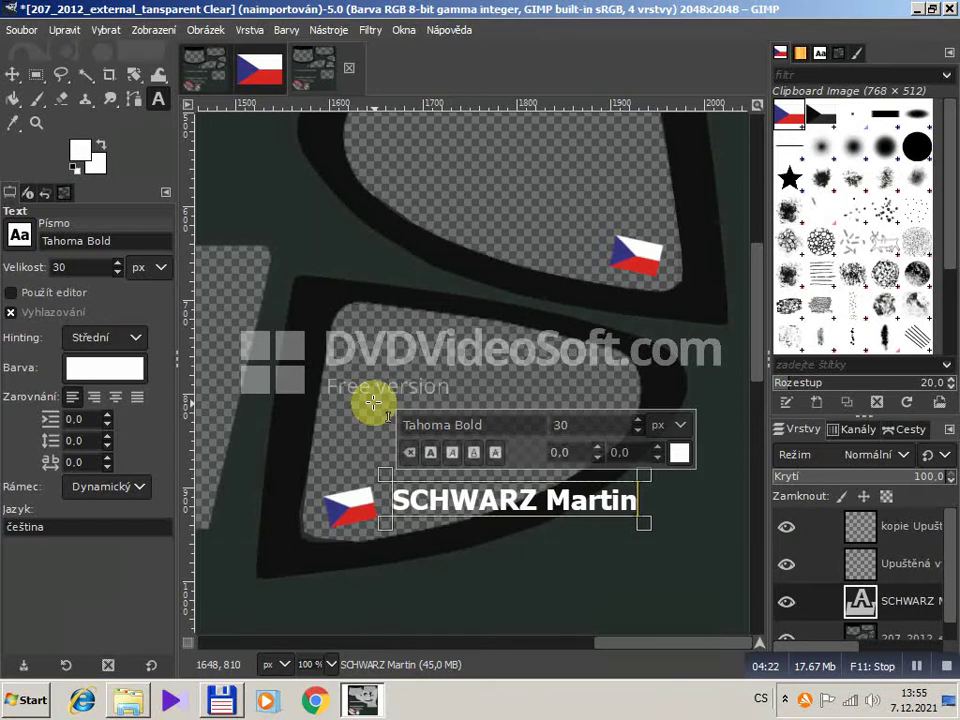
key(Return)
key(BackSpace)
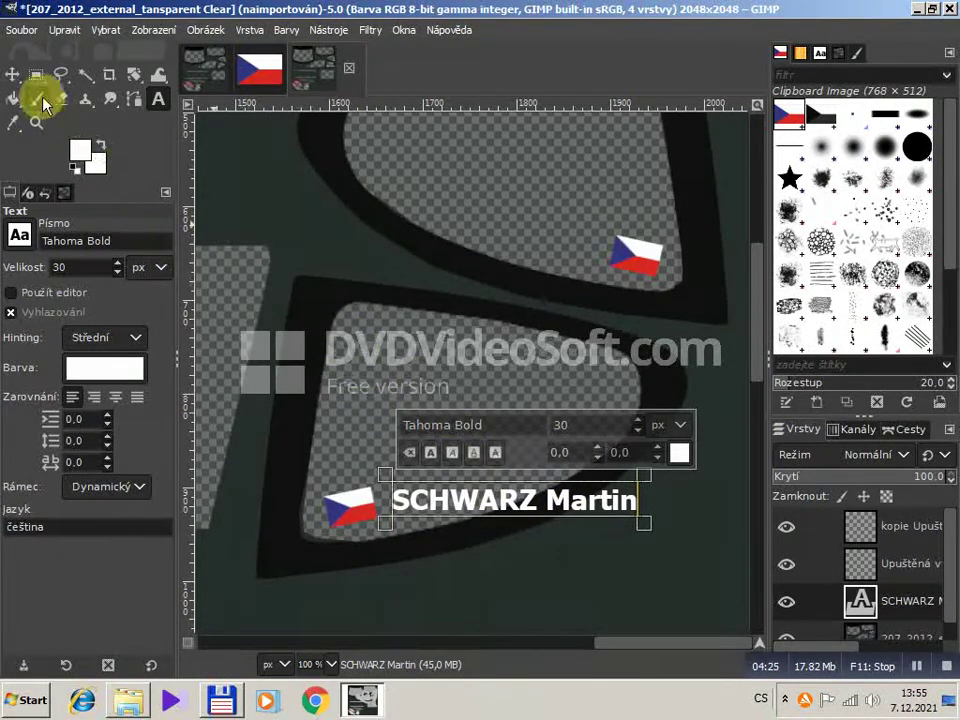
click(12, 76)
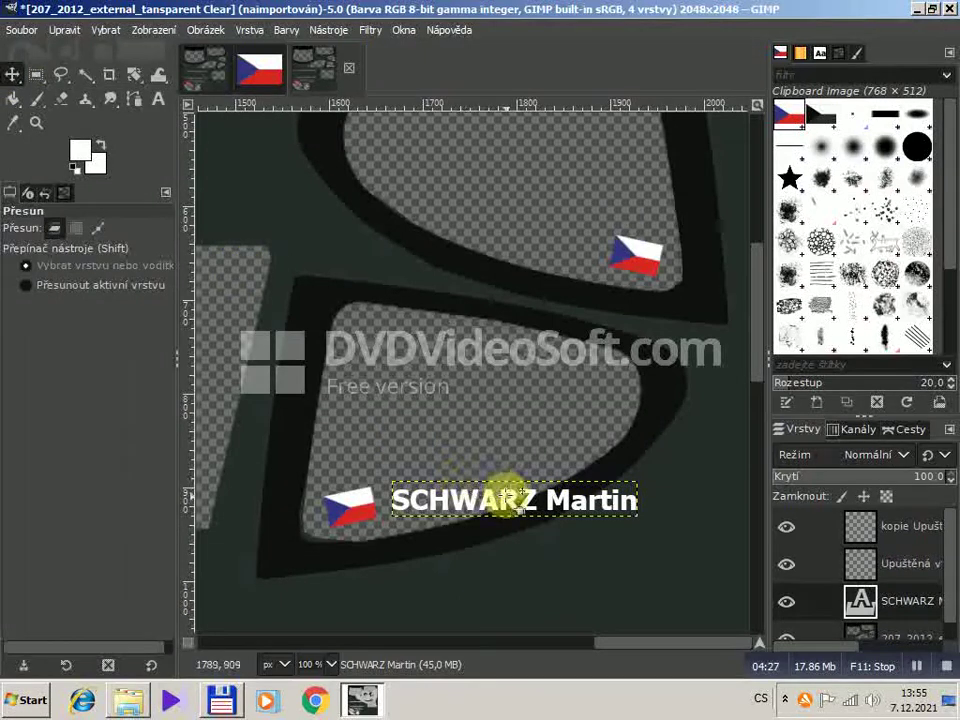
drag(522, 513, 518, 472)
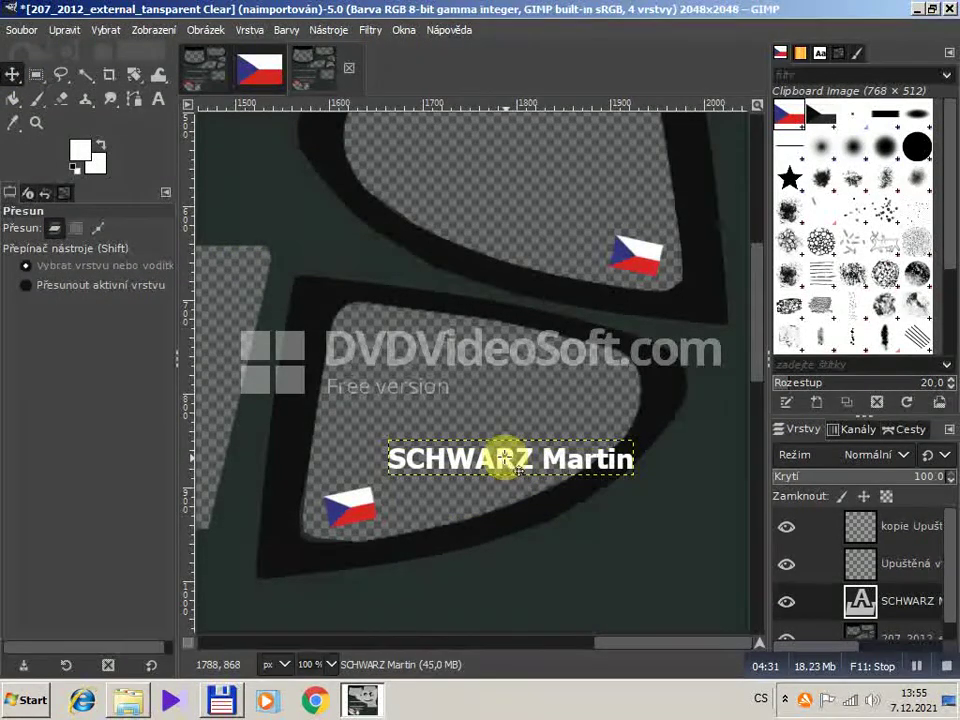
Duplicate the name text layer, undo an accidental background move, and place the copy on the upper window.
right_click(507, 474)
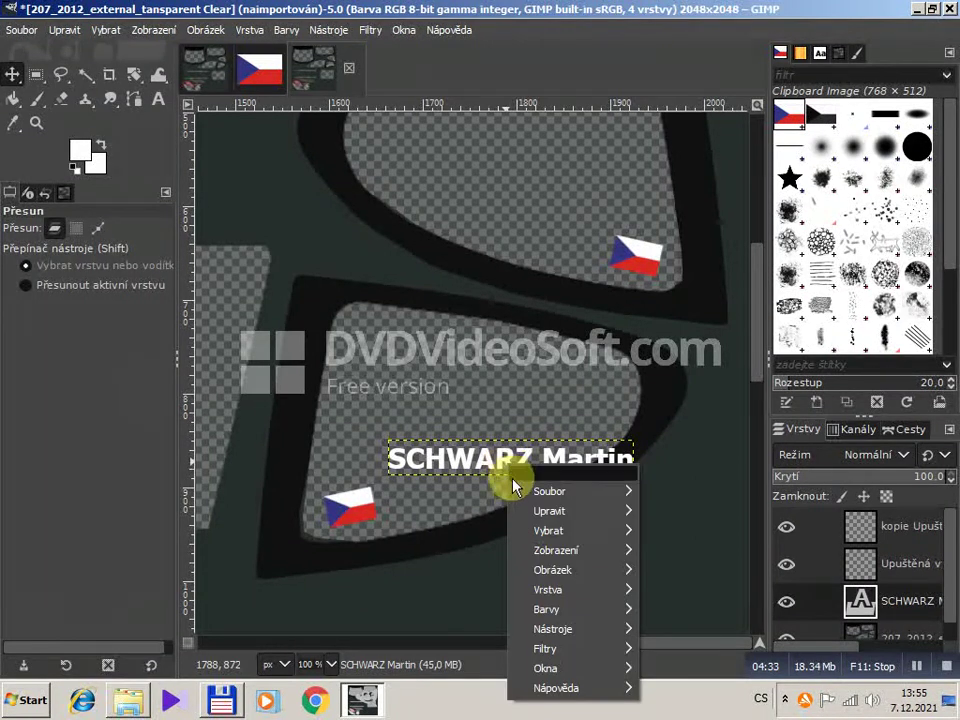
mouse_move(568, 589)
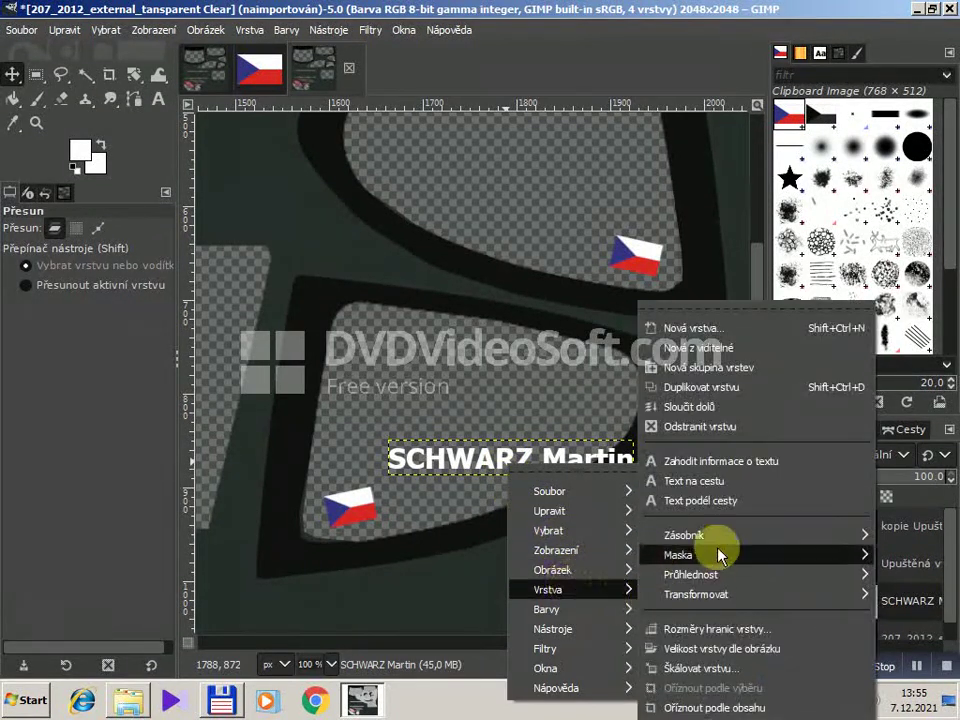
click(724, 398)
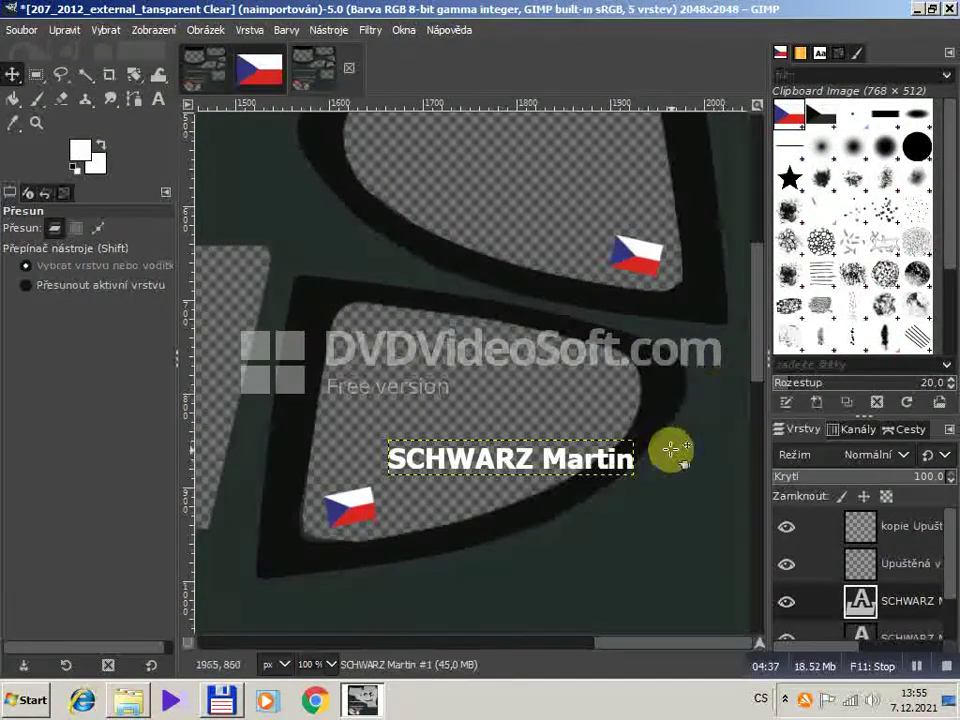
drag(513, 474, 518, 398)
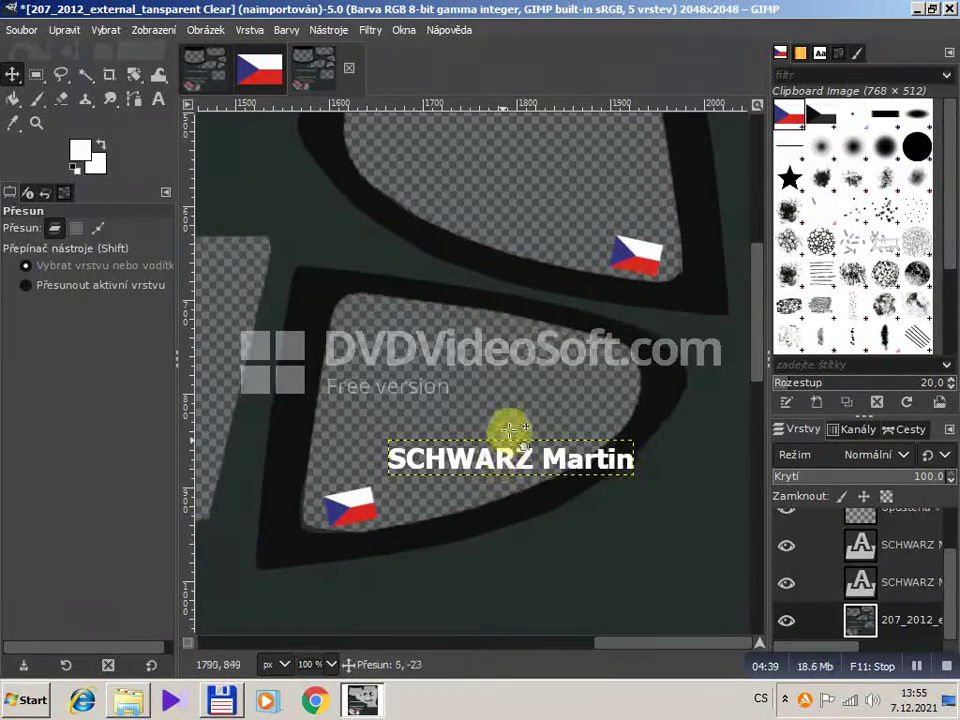
click(63, 30)
click(77, 54)
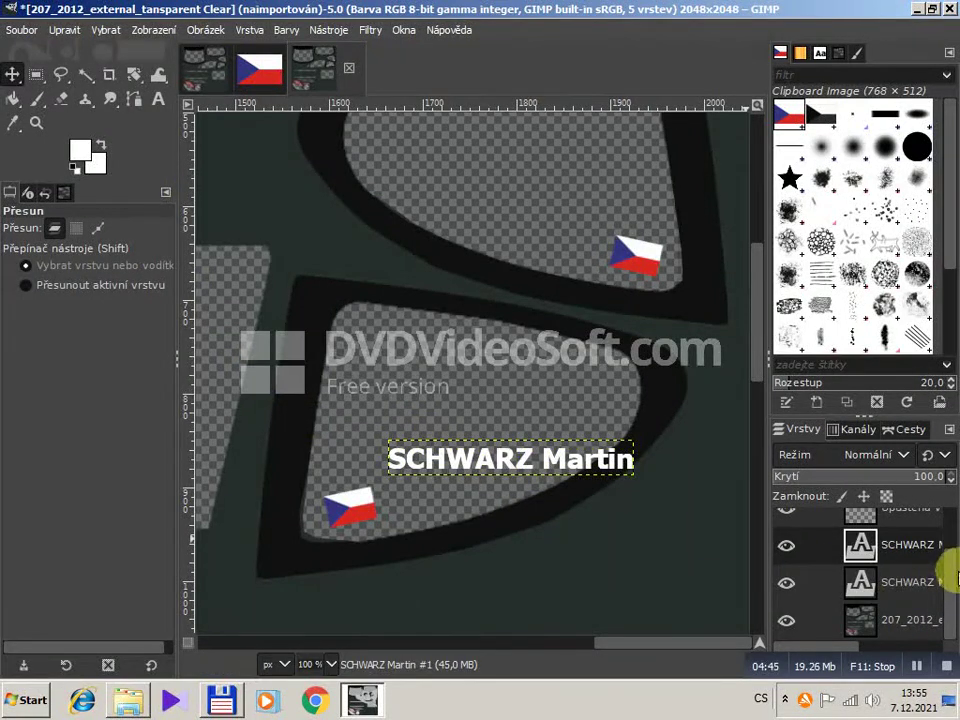
drag(953, 583, 951, 570)
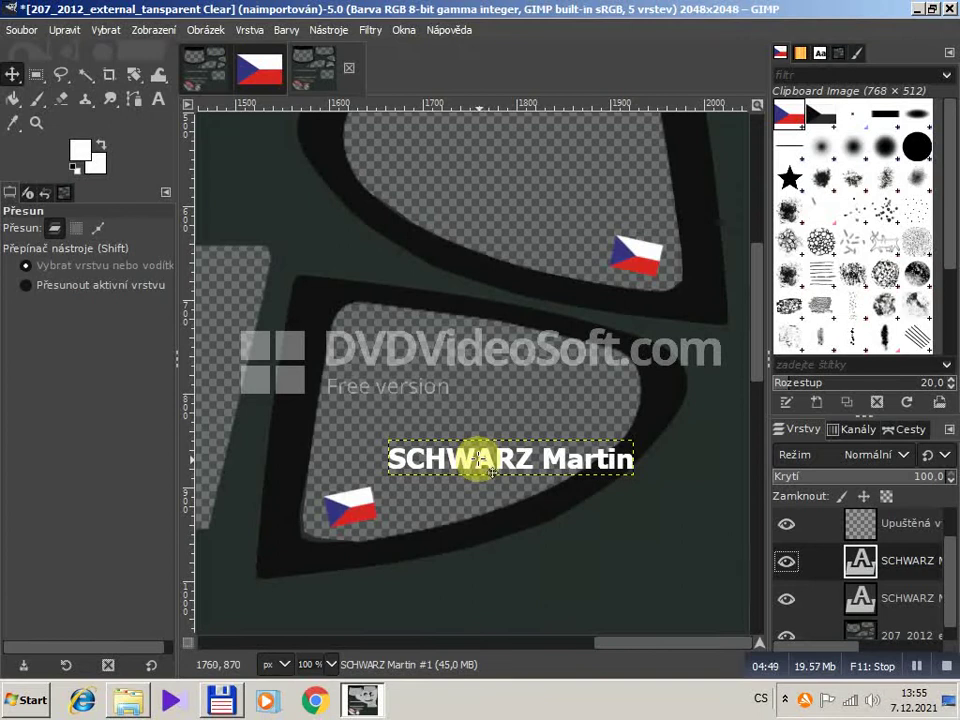
mouse_move(481, 463)
mouse_down()
mouse_move(467, 213)
mouse_move(468, 238)
mouse_up()
right_click(468, 237)
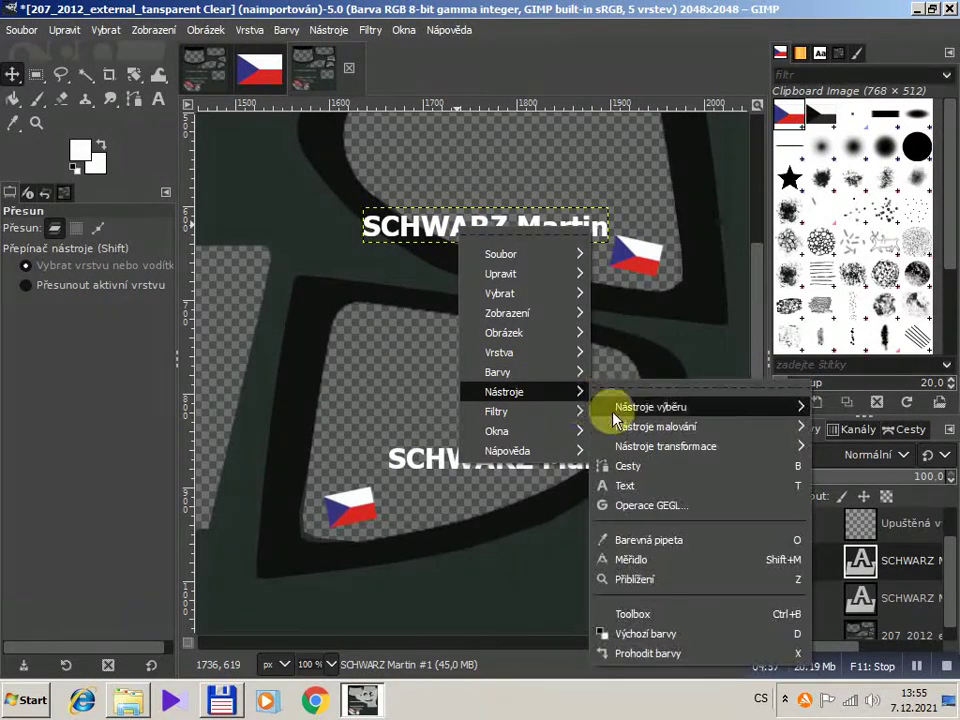
mouse_move(665, 446)
click(475, 521)
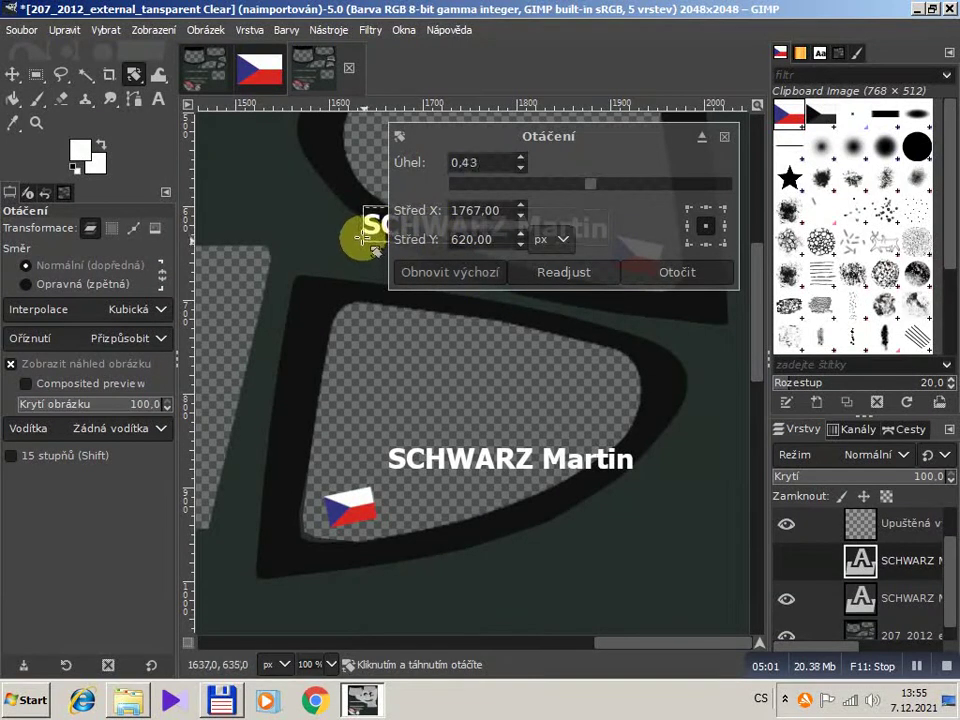
drag(362, 240, 342, 185)
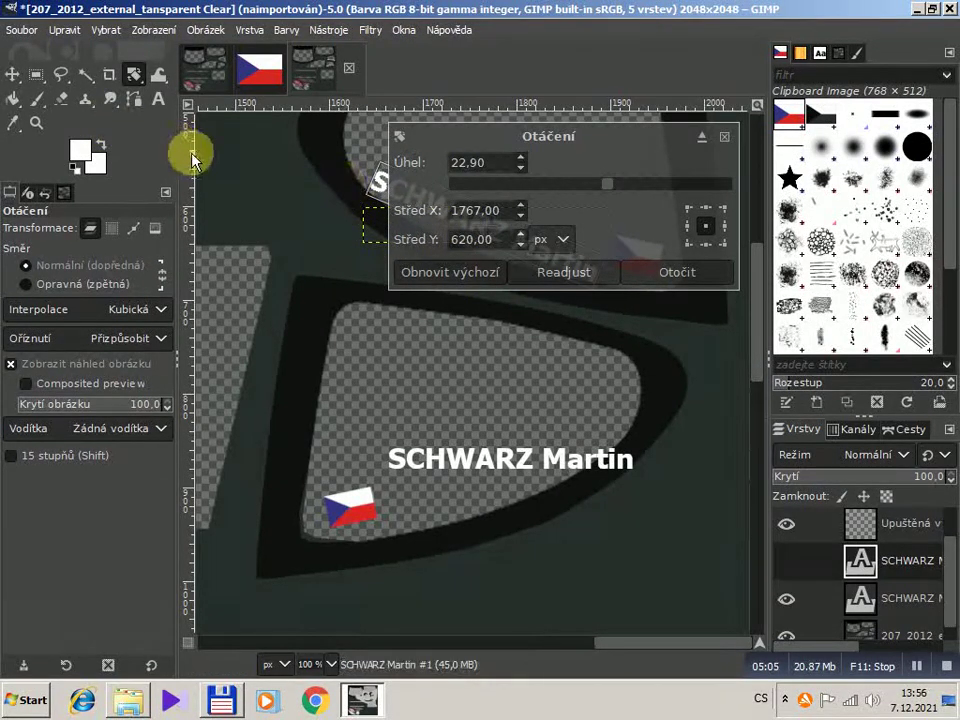
key(Return)
click(12, 74)
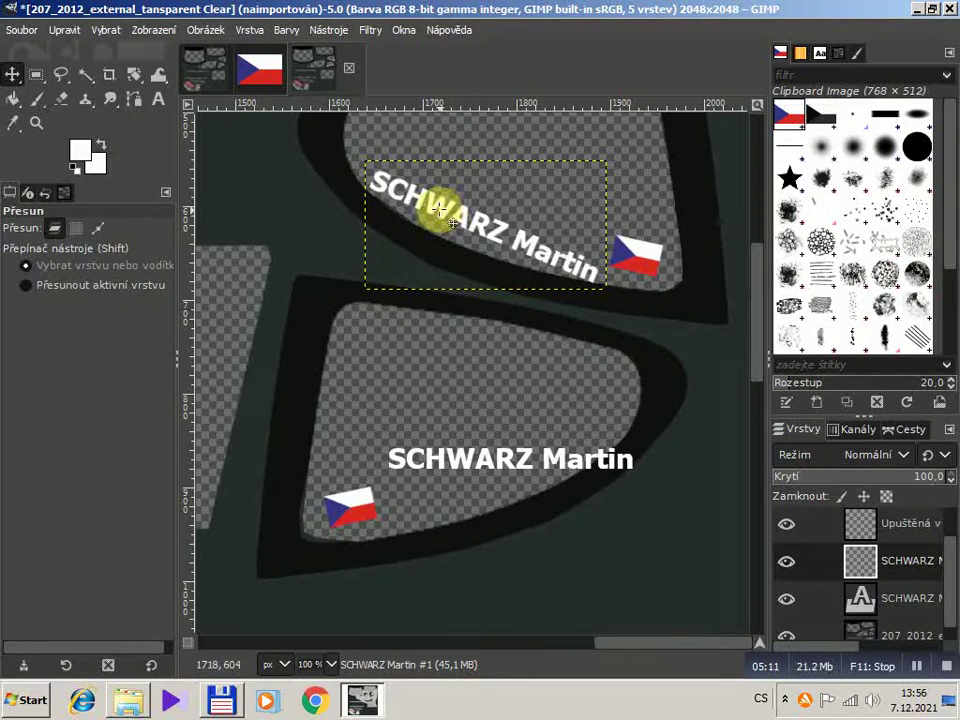
drag(441, 204, 441, 183)
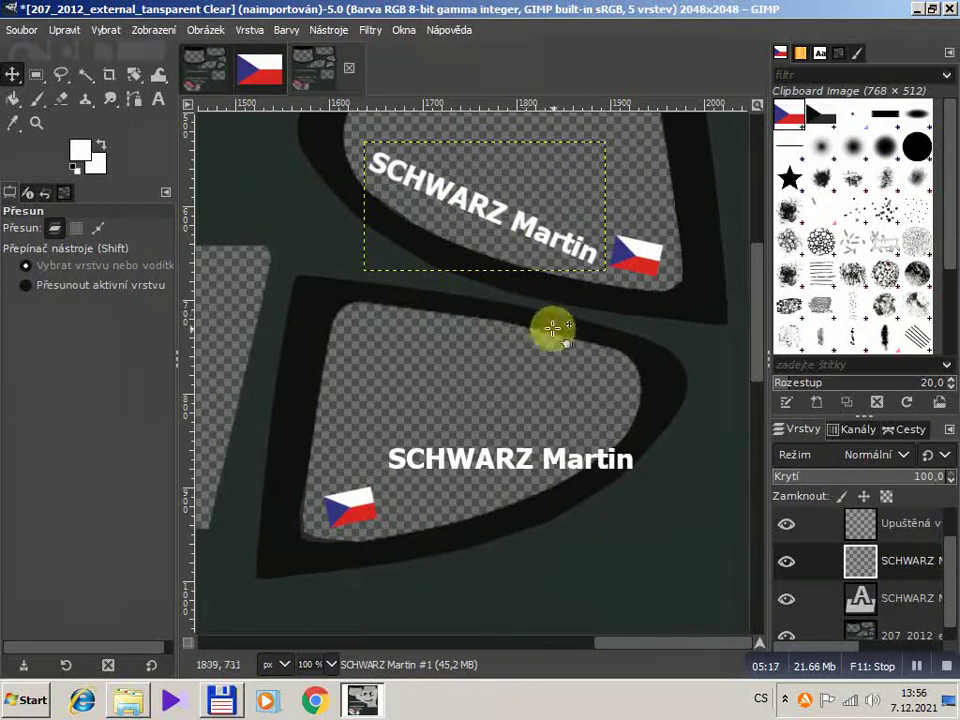
click(902, 601)
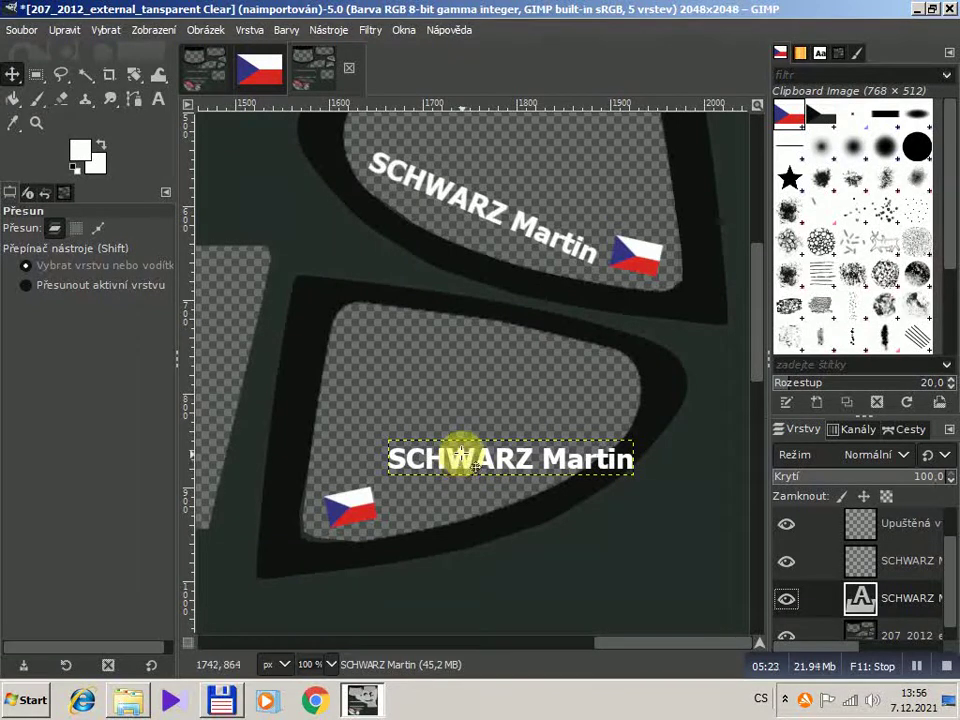
drag(462, 456, 465, 466)
right_click(465, 466)
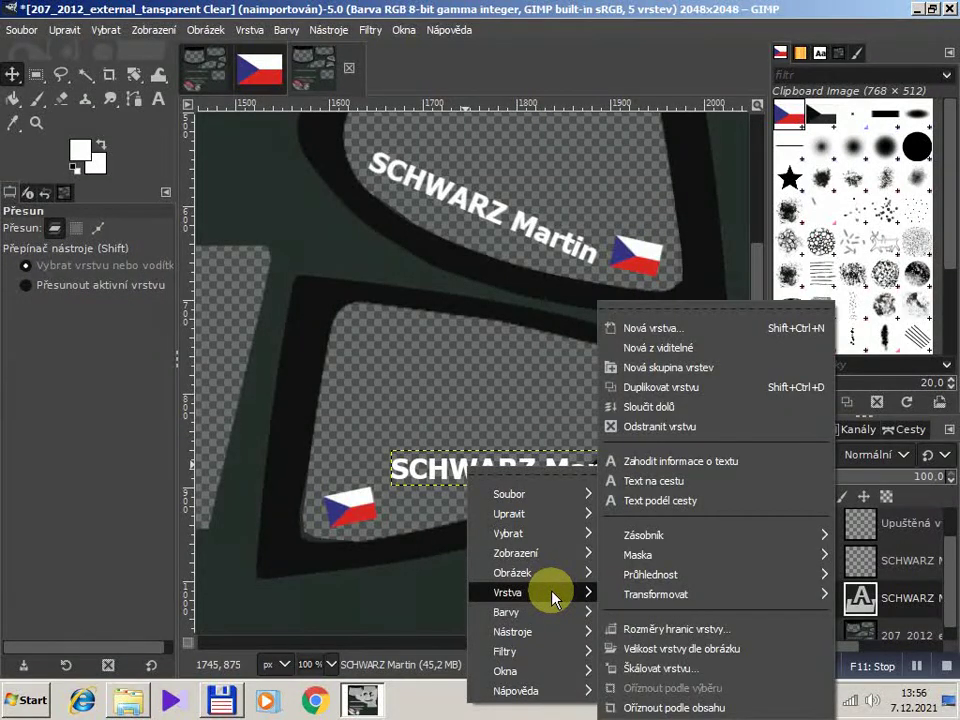
mouse_move(548, 638)
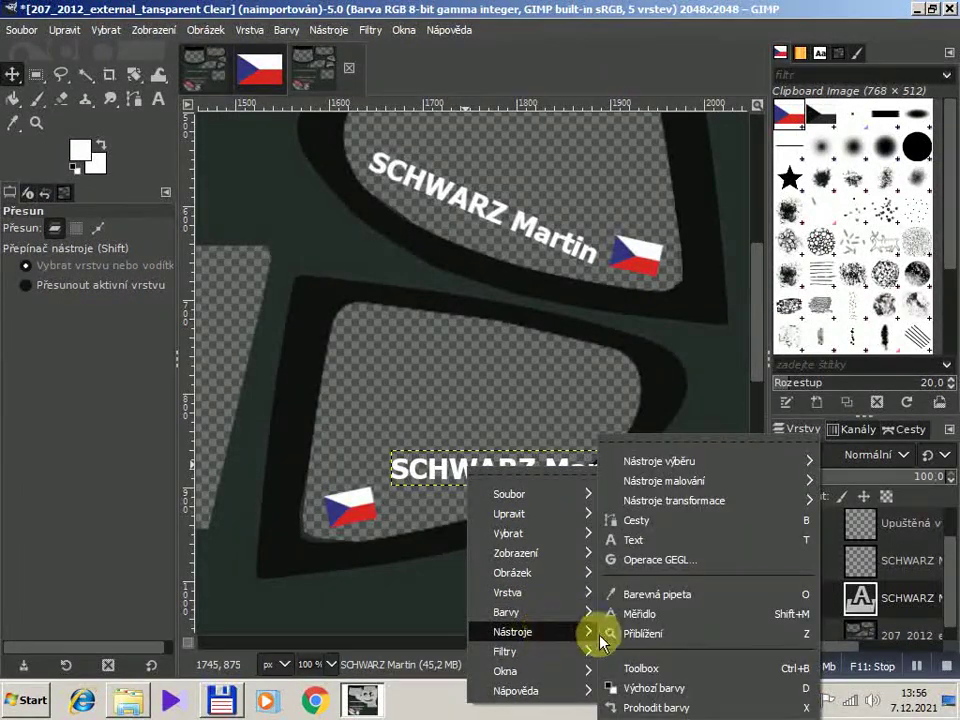
mouse_move(674, 500)
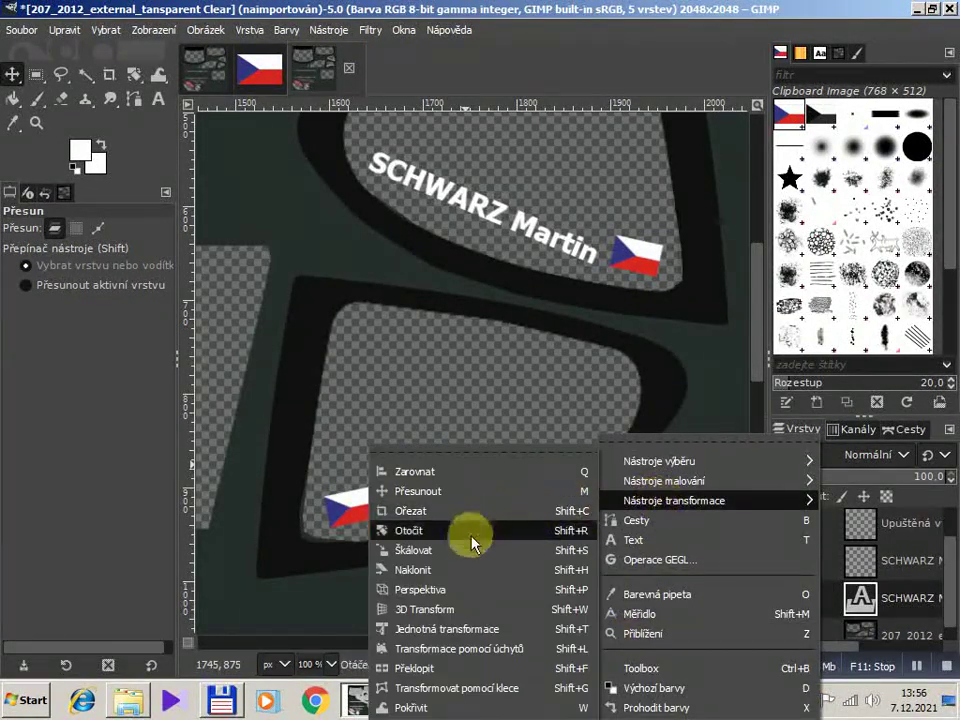
click(467, 531)
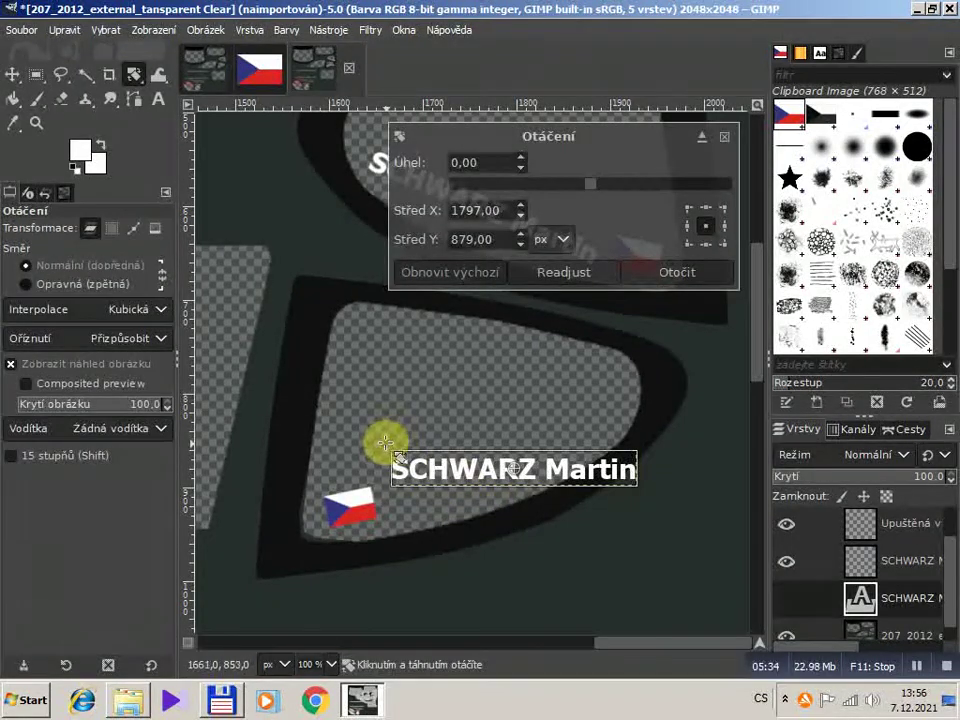
drag(392, 450, 396, 500)
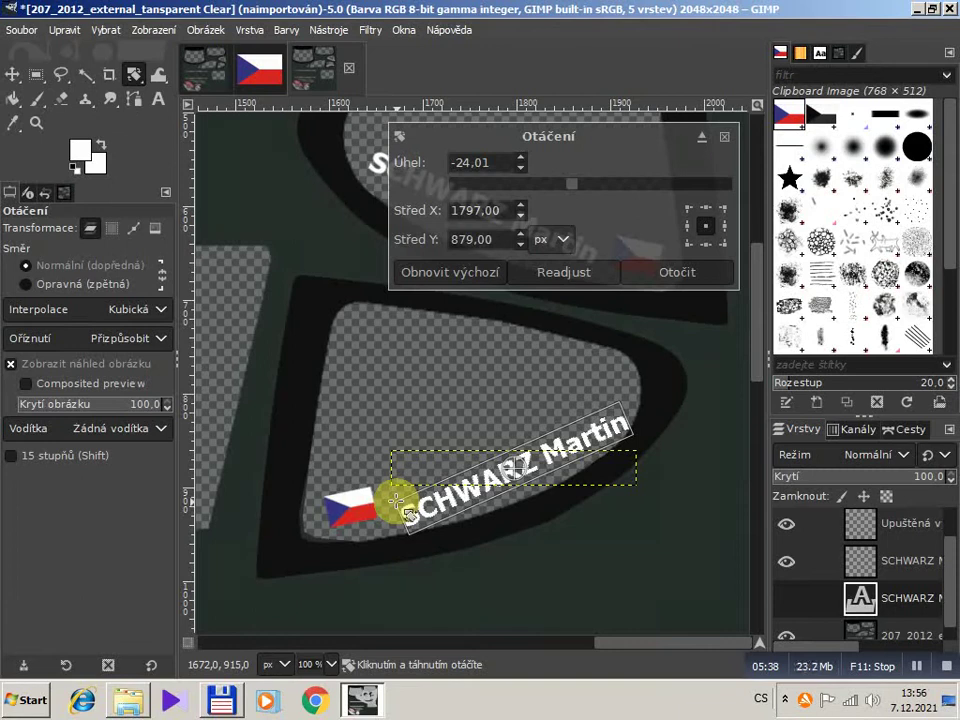
key(Return)
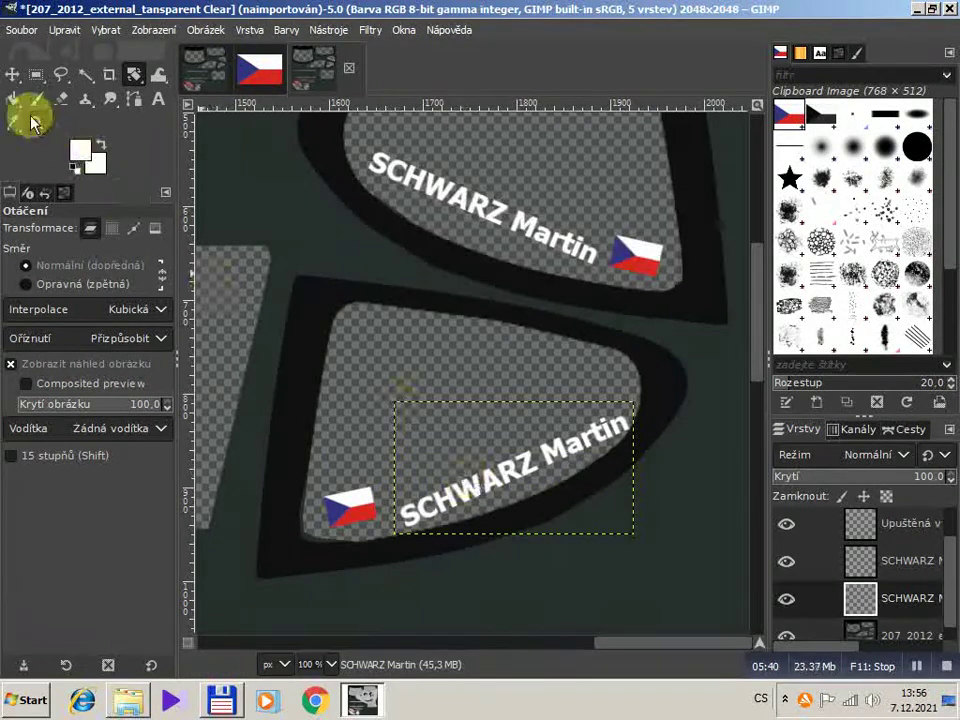
click(12, 73)
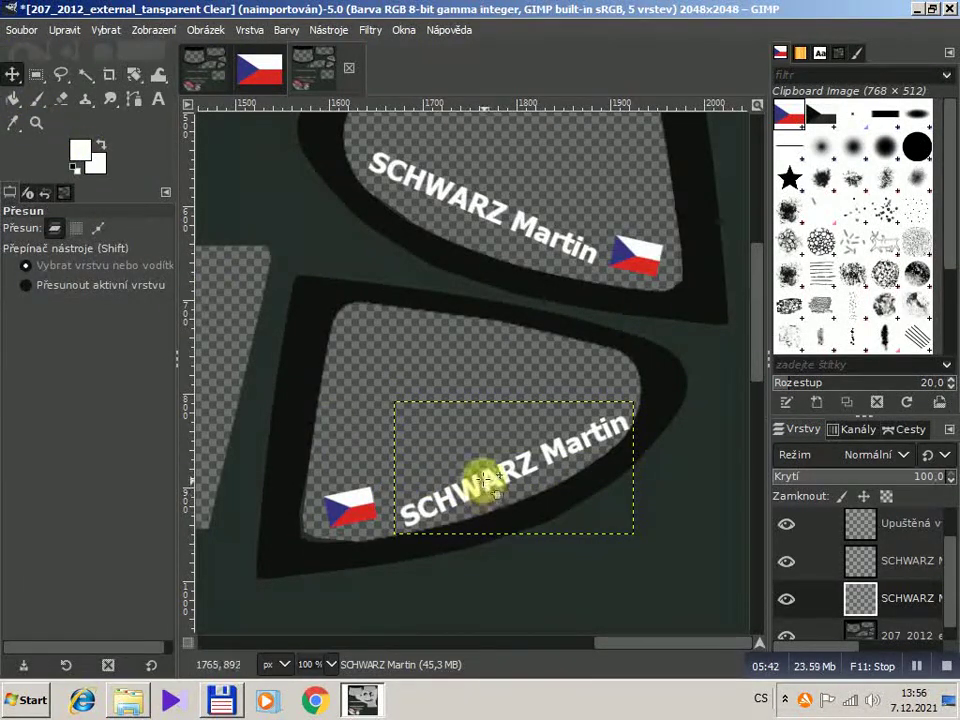
drag(476, 485, 460, 483)
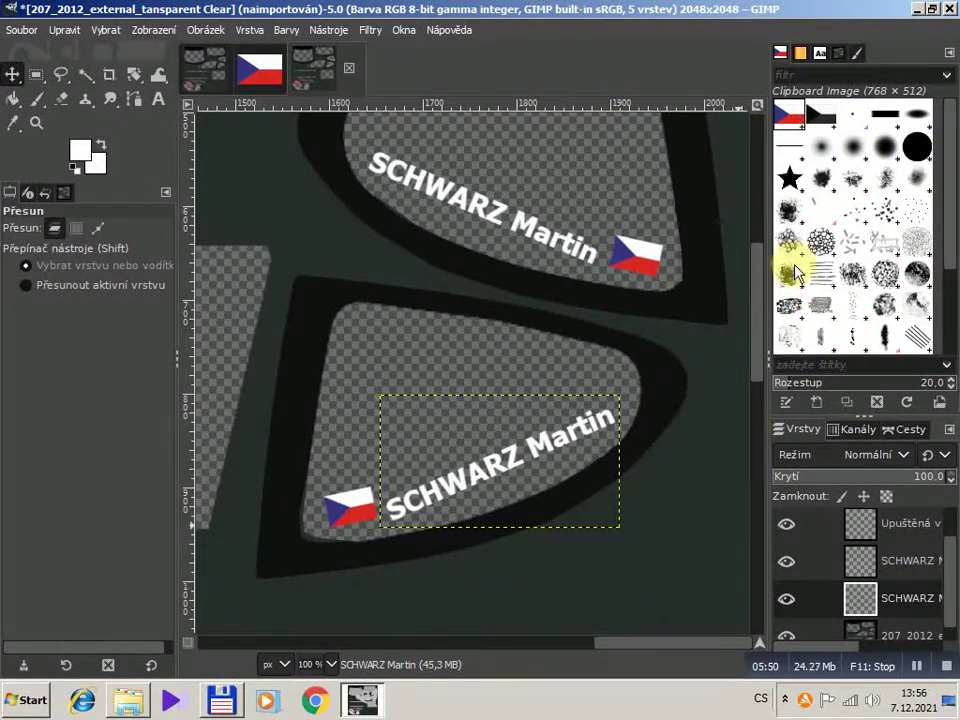
Zoom out to 18.2% to show the whole texture and select the base 207_2012 layer.
click(36, 122)
key(ctrl)
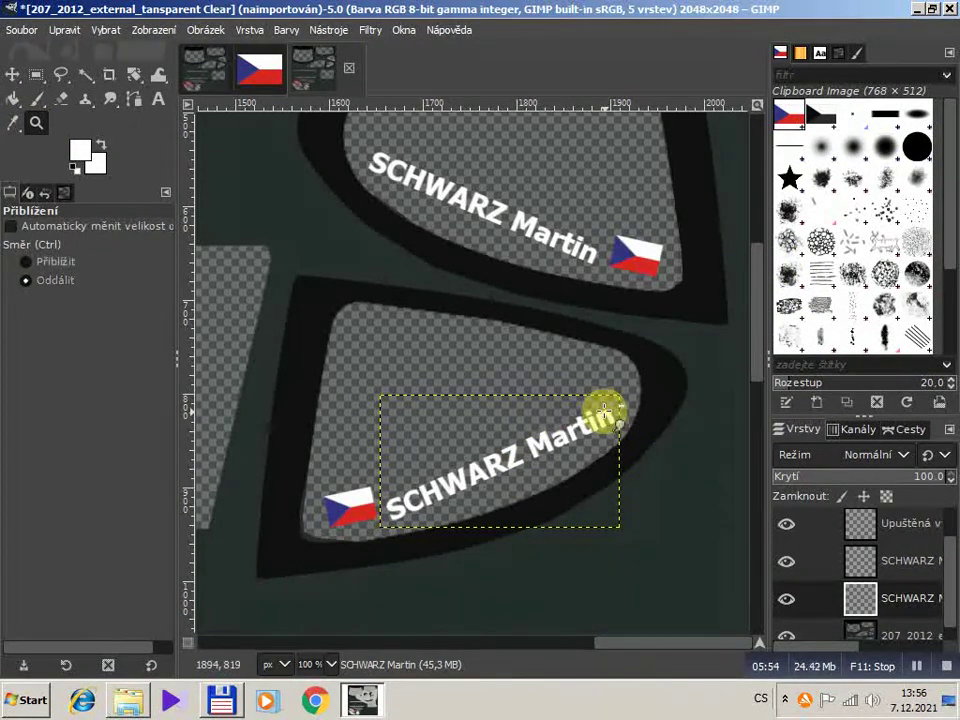
click(623, 381)
click(623, 381)
click(623, 381)
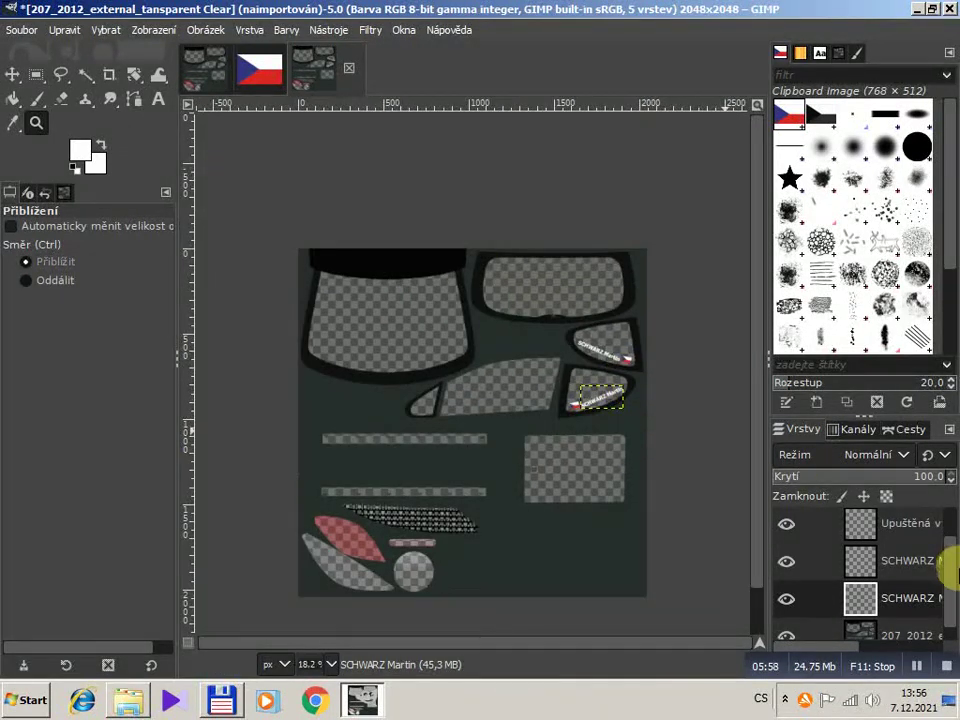
scroll(945, 610, down, 1)
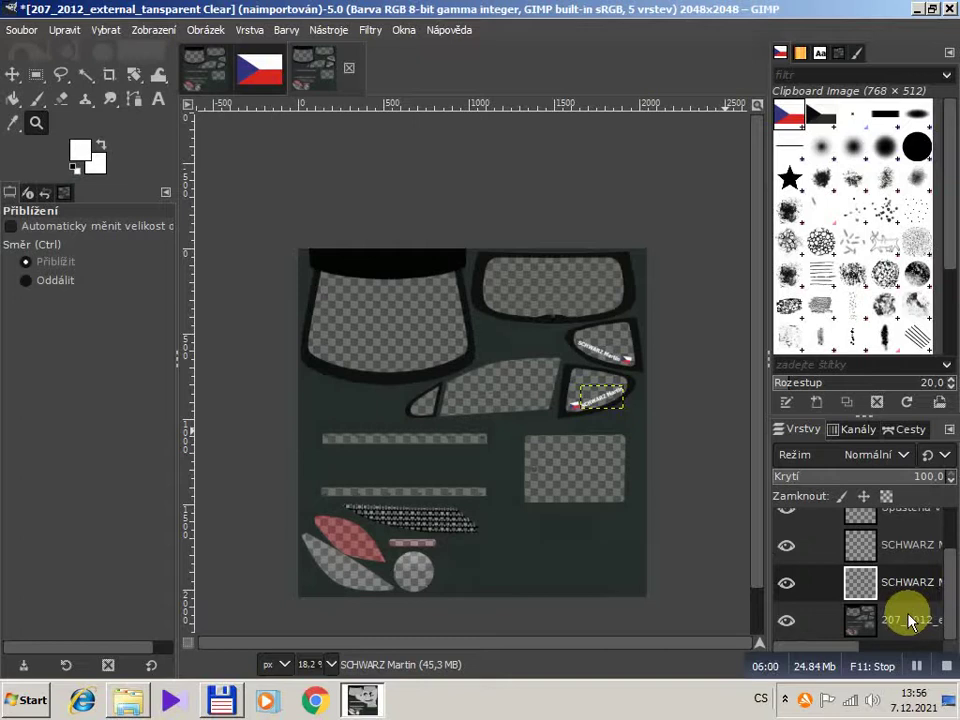
click(910, 621)
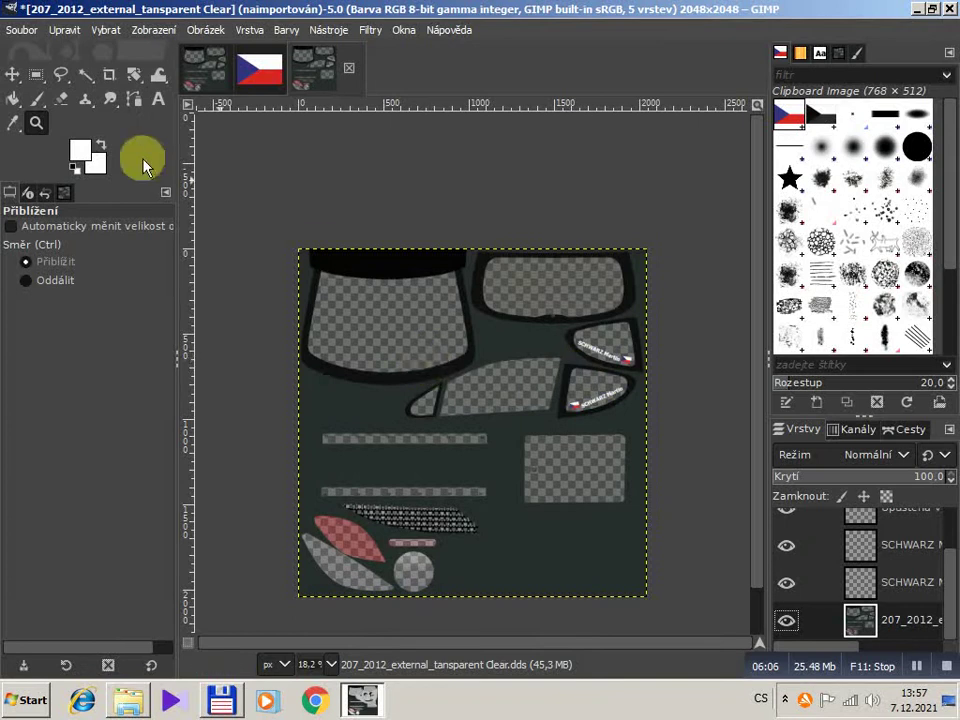
click(12, 34)
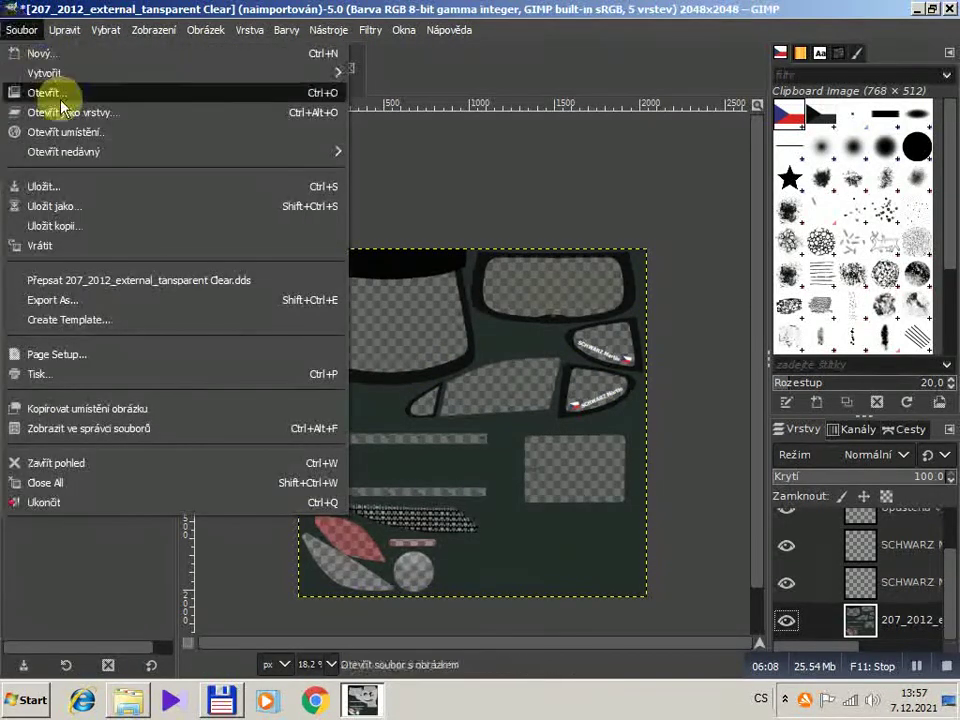
Save as '207_2012_external_tansparent Jmeno.xcf', replacing 'Clear' with 'Jmeno' in the name.
click(84, 207)
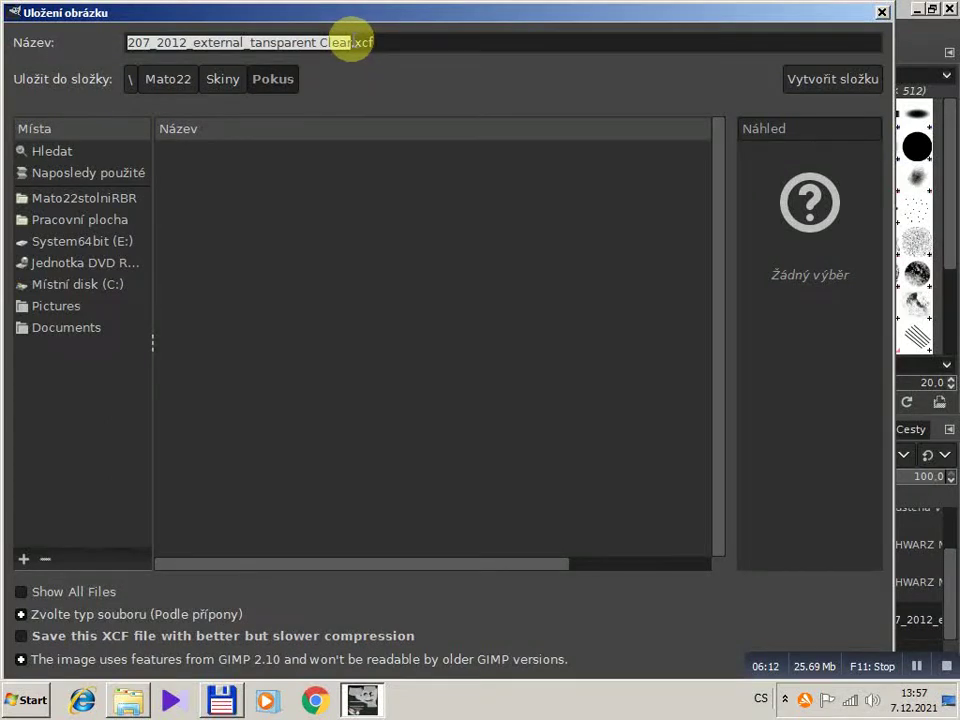
click(350, 42)
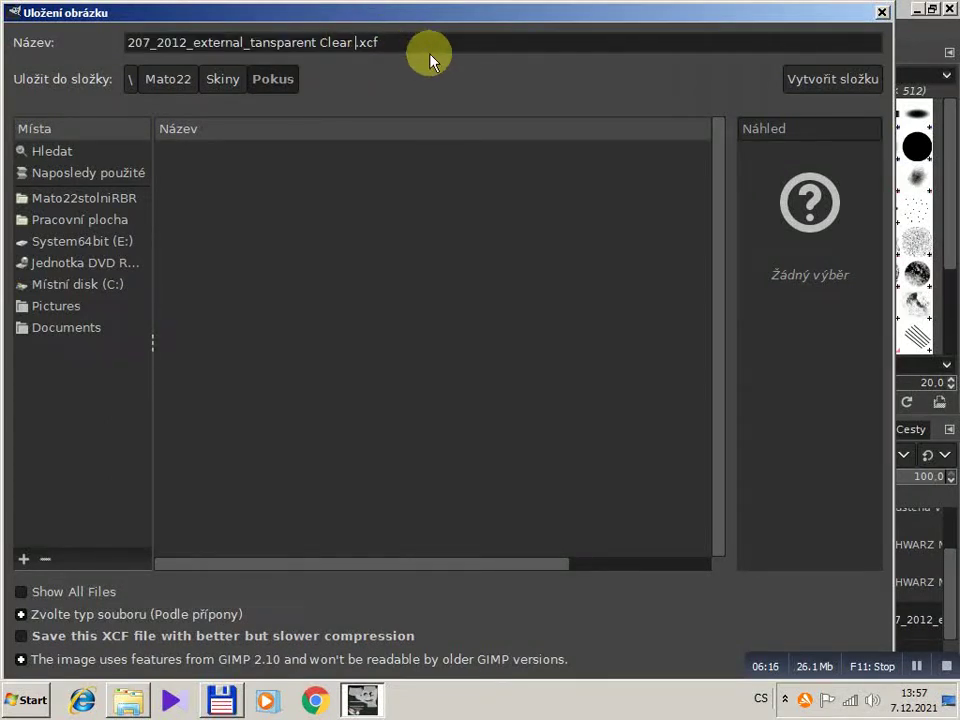
key(BackSpace)
key(BackSpace)
key(BackSpace)
key(BackSpace)
key(BackSpace)
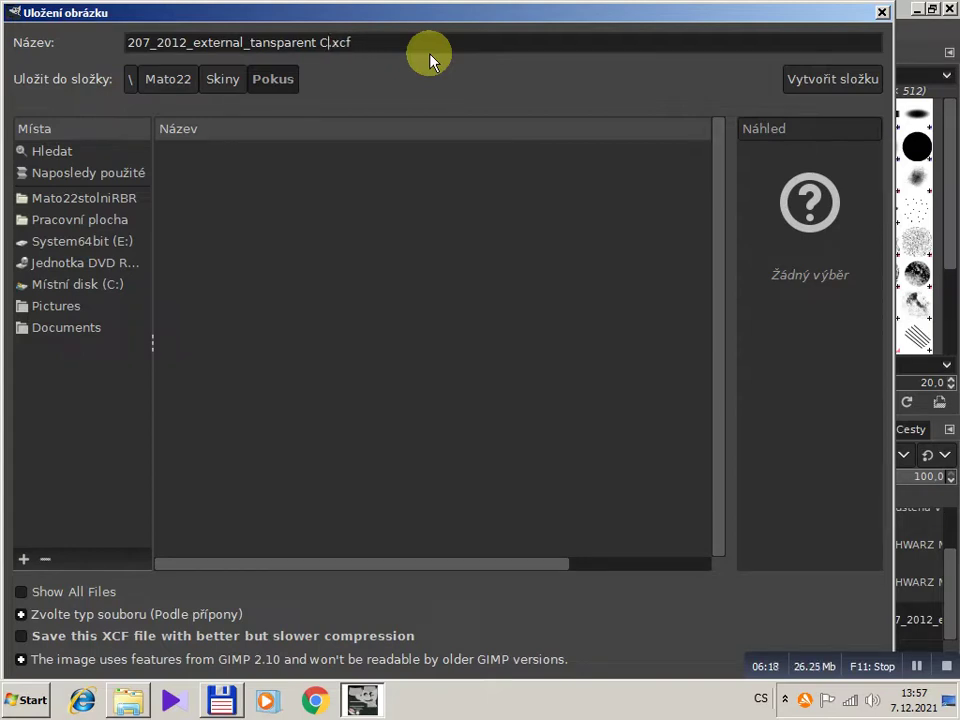
key(BackSpace)
text(Jmeno)
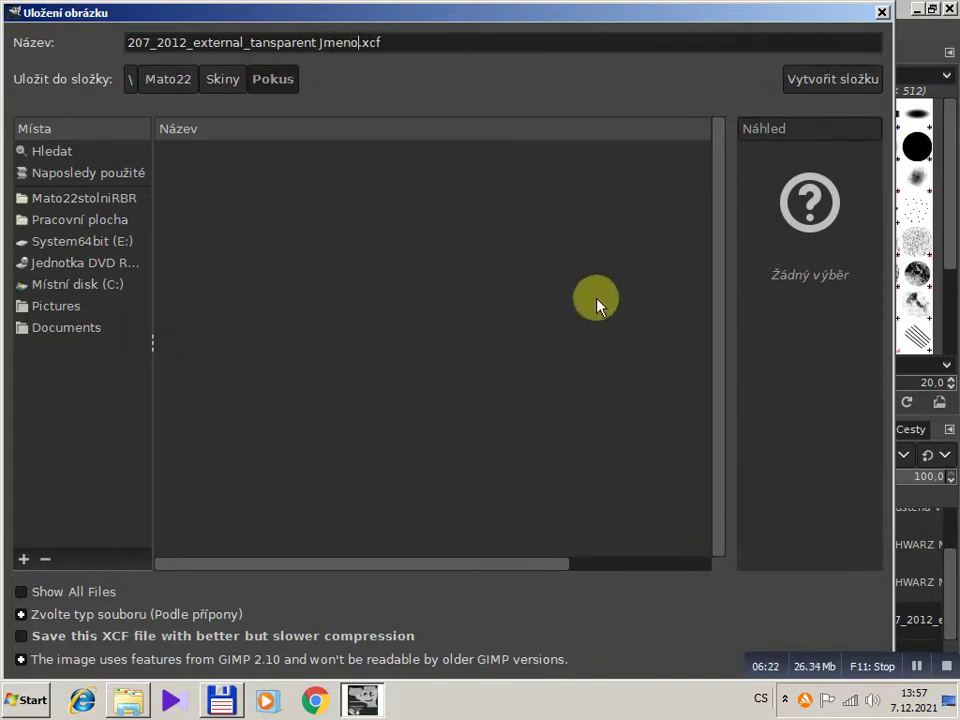
key(Return)
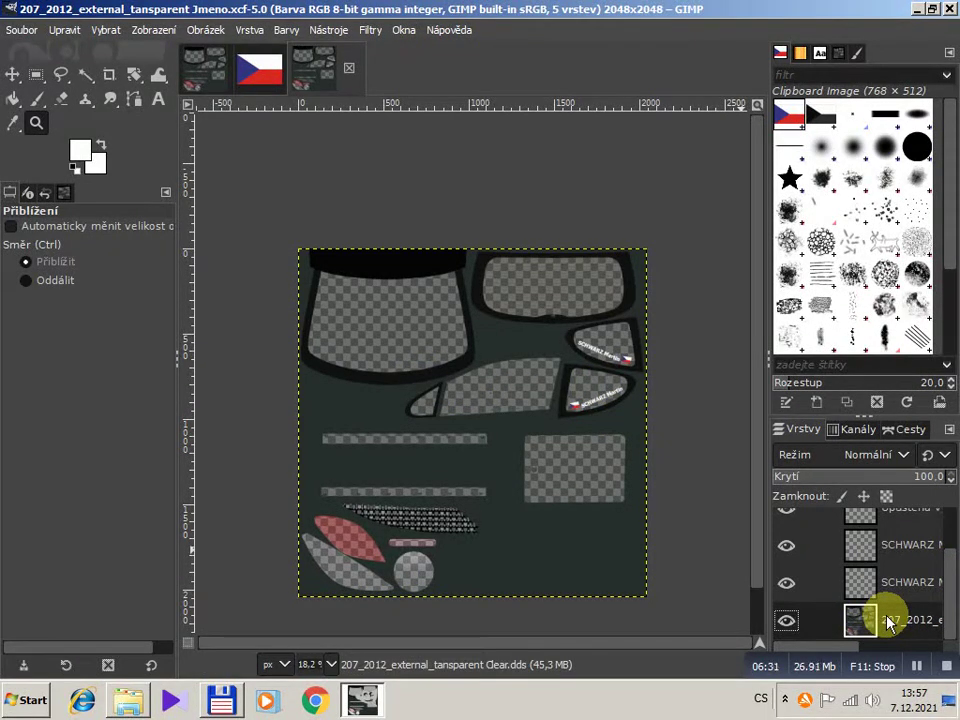
Merge the visible layers of the 207_2012 texture into one, keeping 'Expanded as necessary'.
click(862, 582)
click(862, 621)
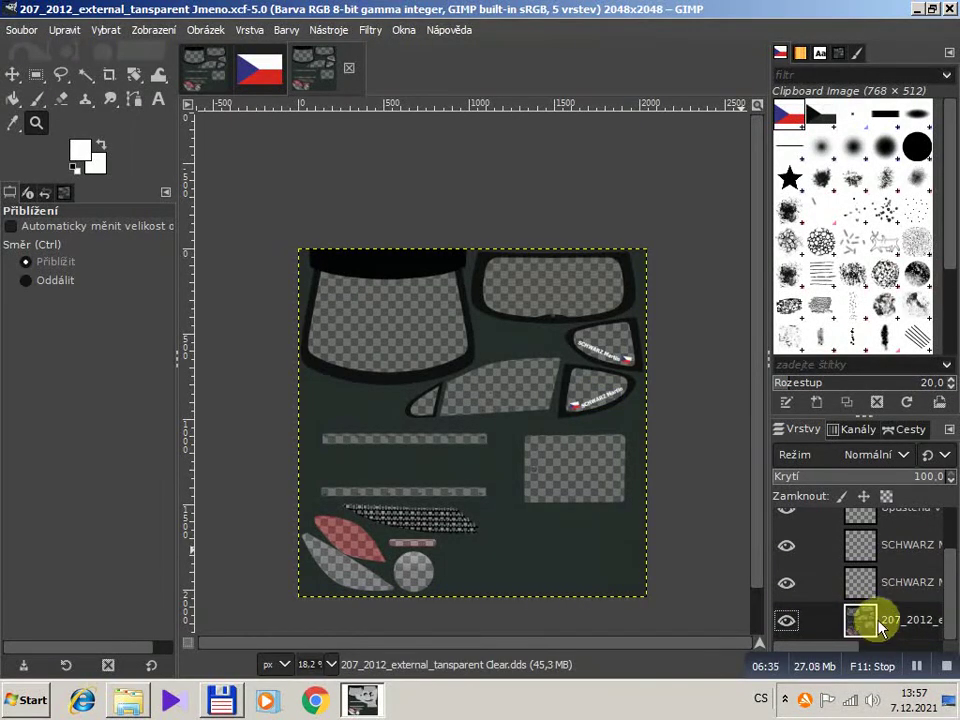
right_click(891, 625)
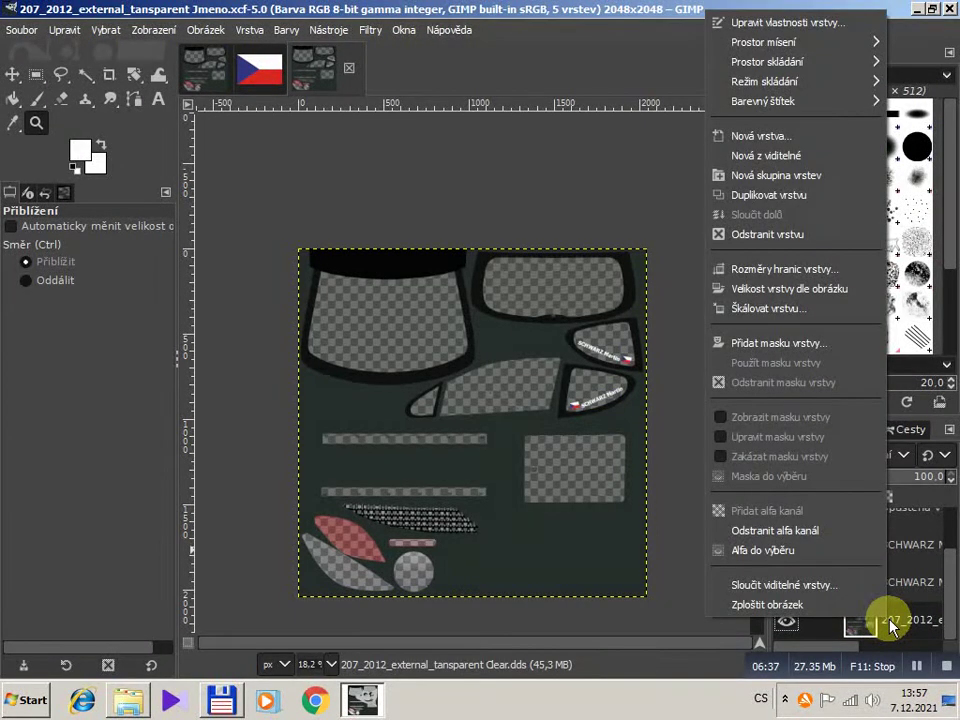
click(804, 587)
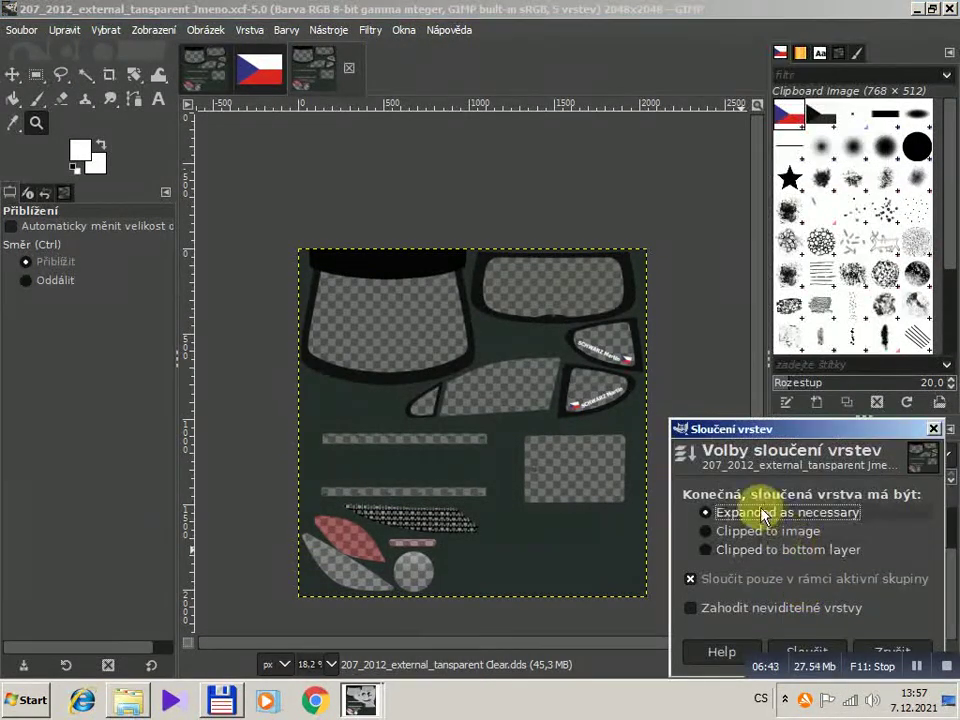
drag(772, 431, 753, 373)
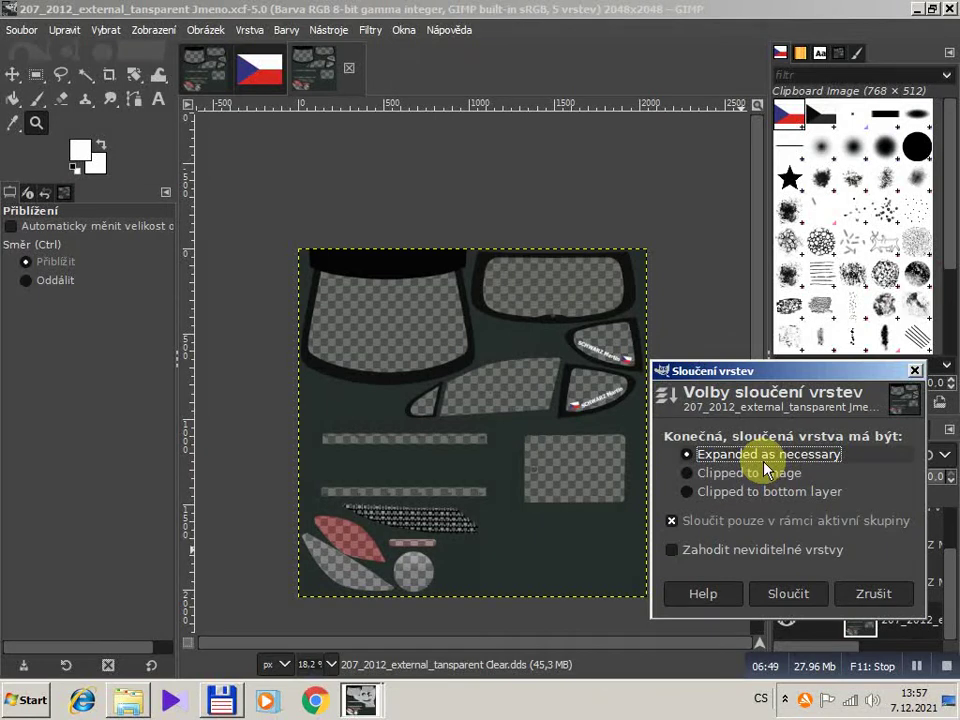
click(789, 594)
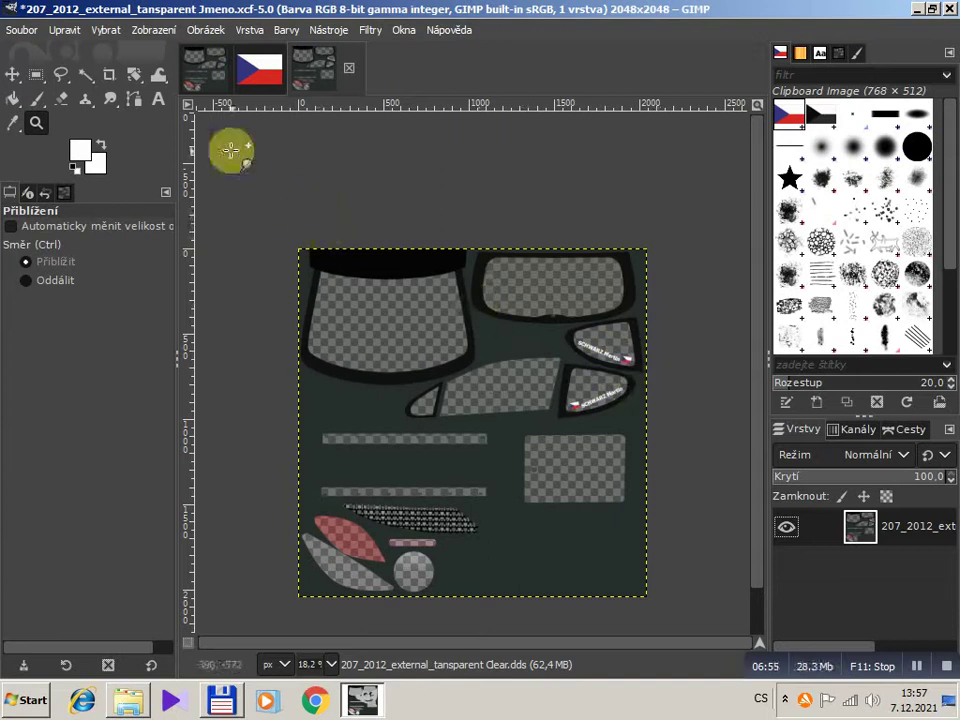
Export the texture as '207_2012_external_tansparent Jmeno.dds' with BC2 / DXT3 compression.
click(20, 30)
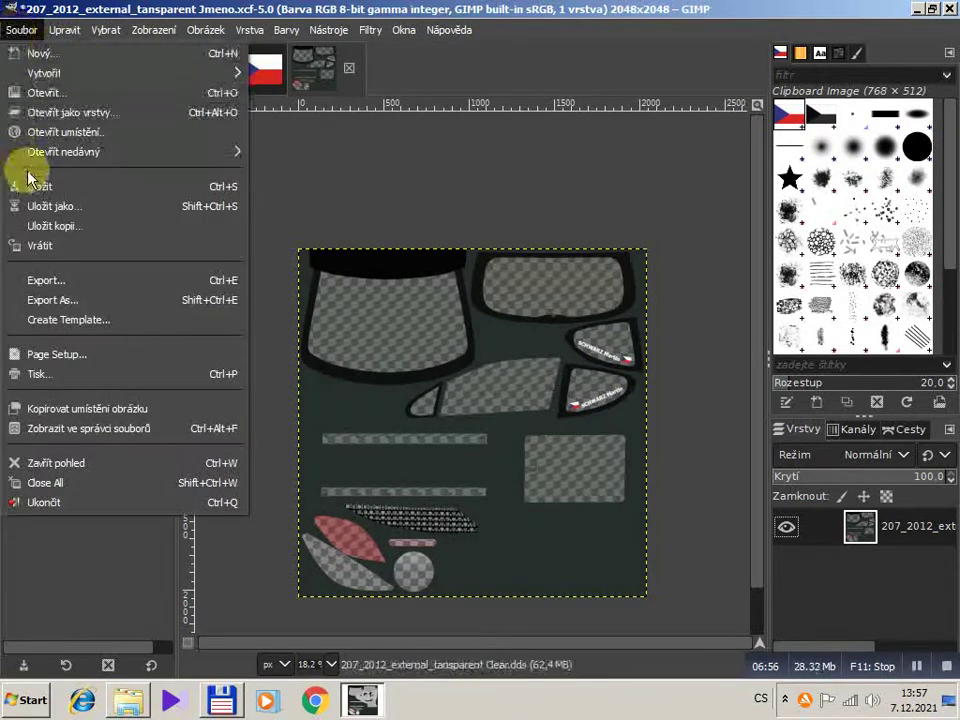
click(71, 300)
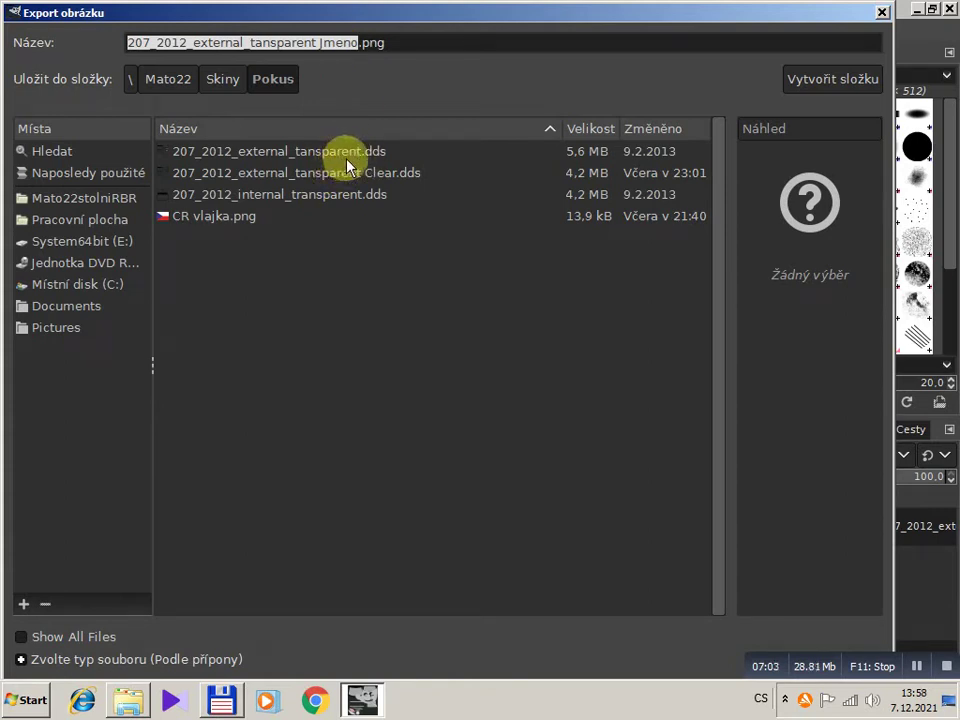
click(350, 173)
click(352, 42)
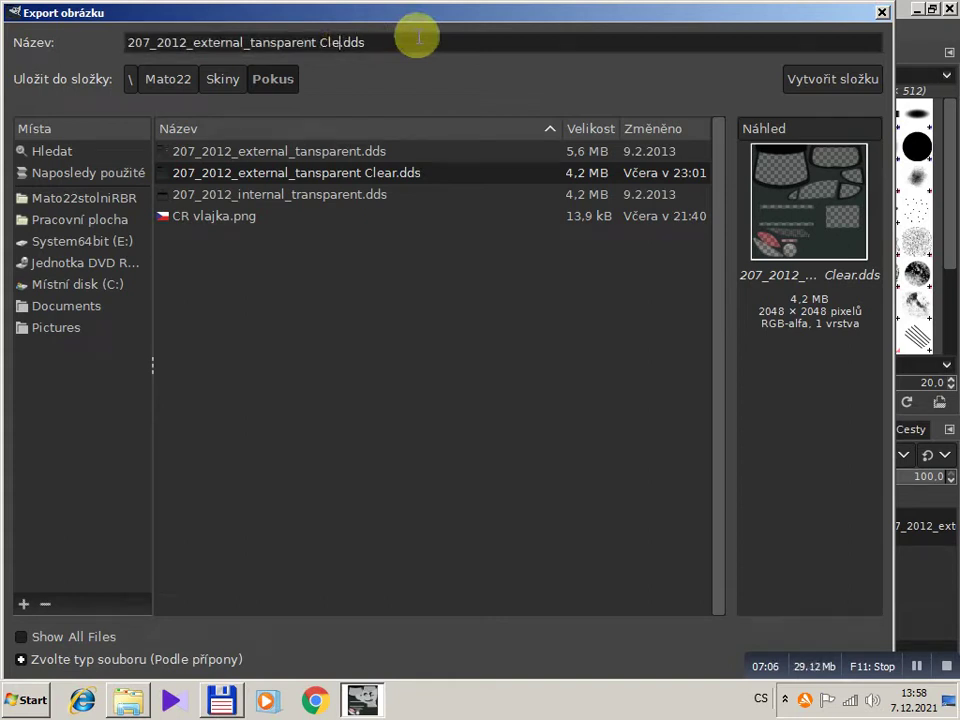
text(Jmeno)
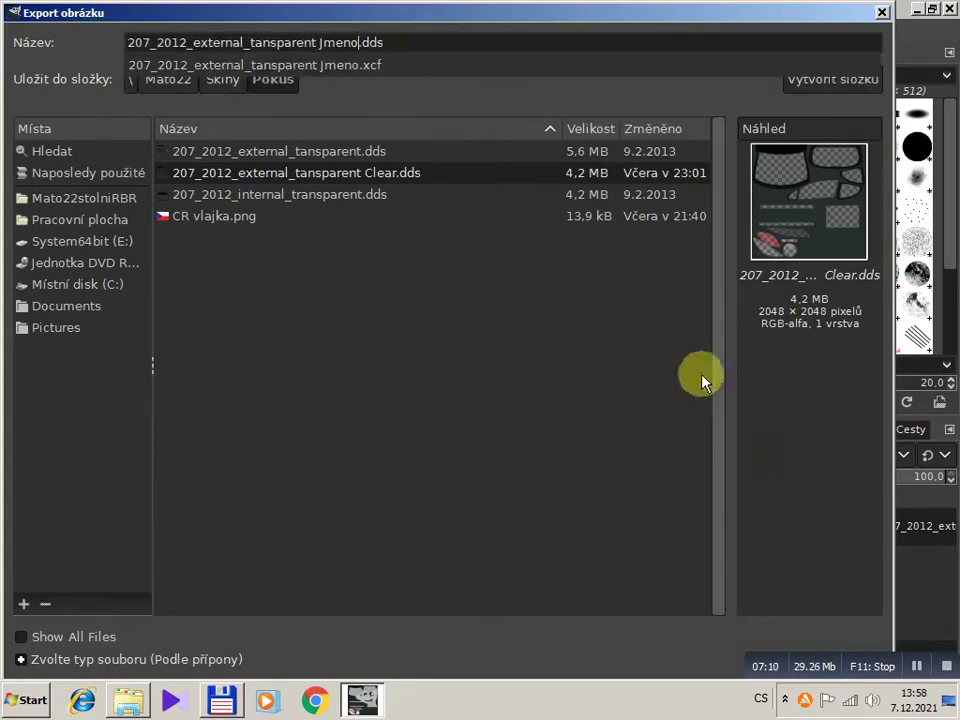
key(Return)
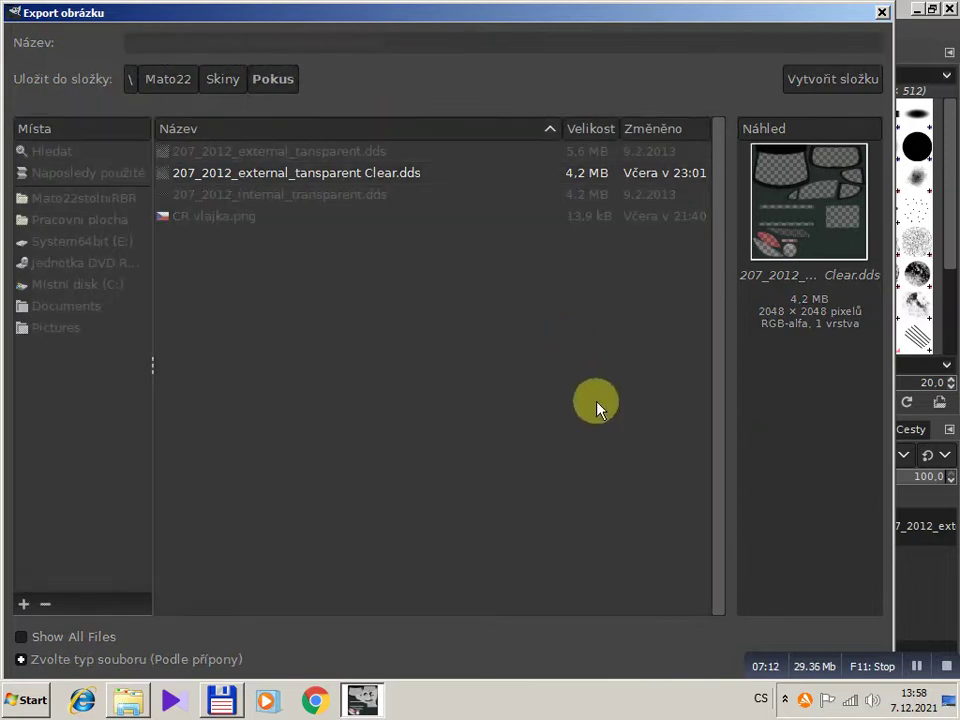
click(430, 133)
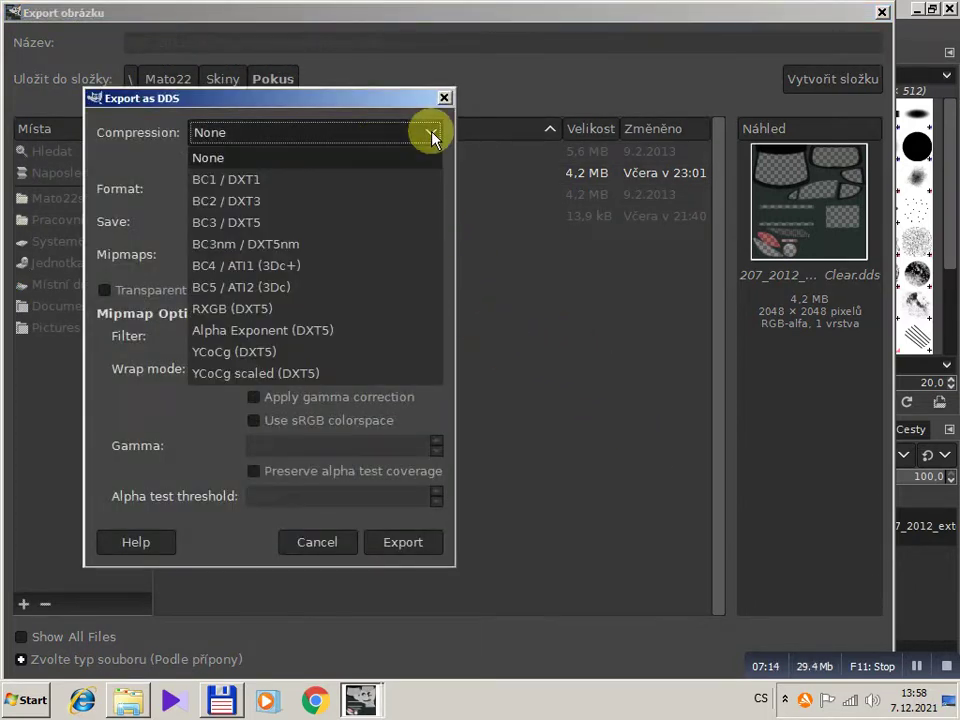
click(270, 200)
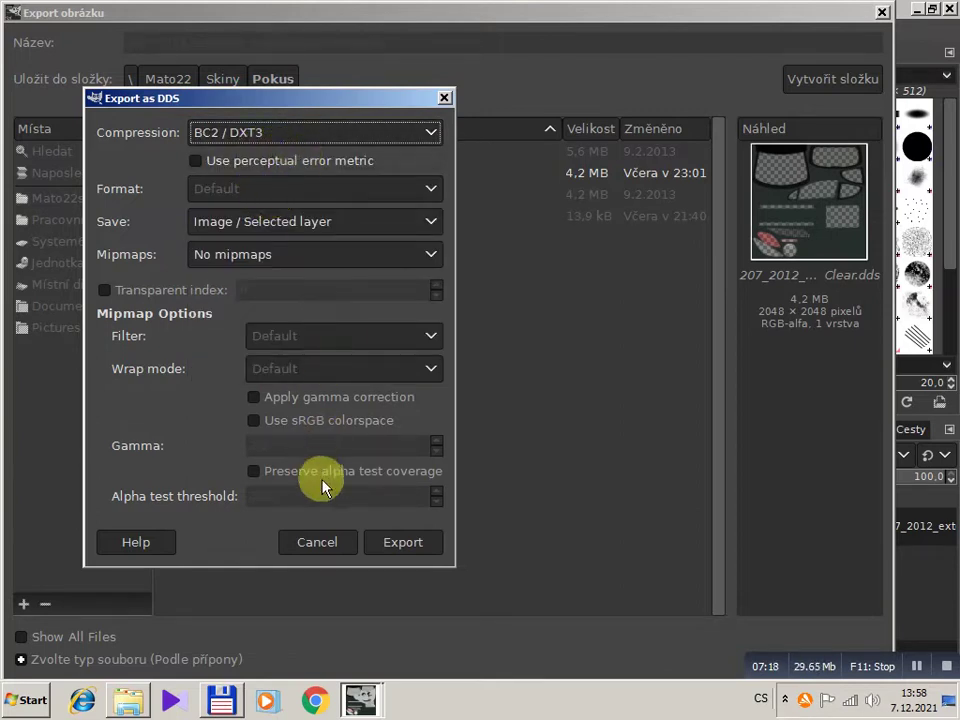
click(419, 543)
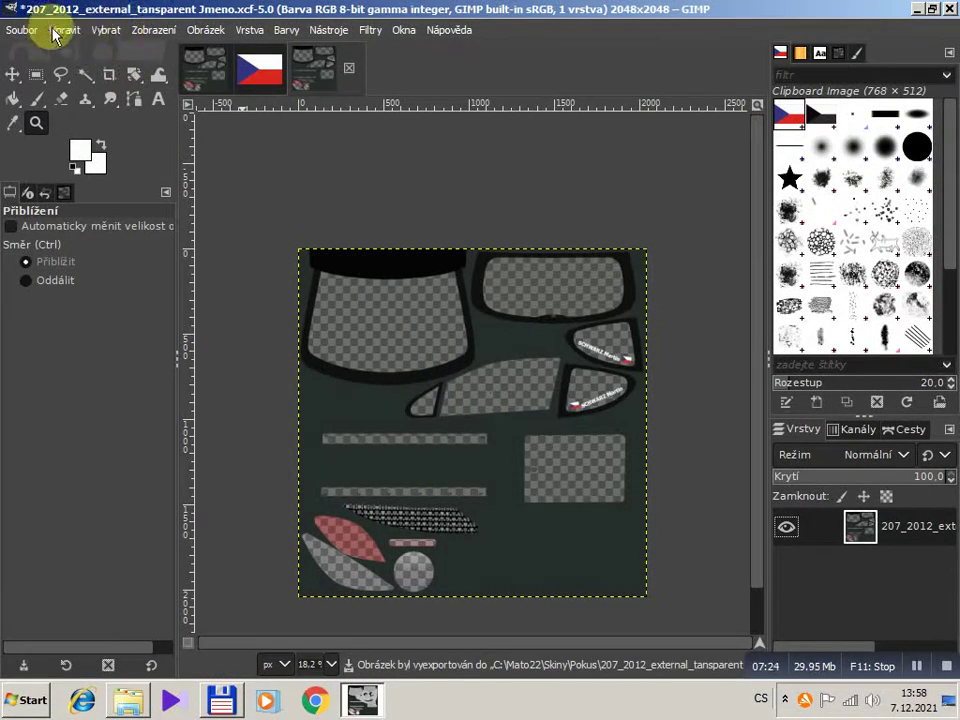
Close all open images without saving changes and quit GIMP.
click(349, 68)
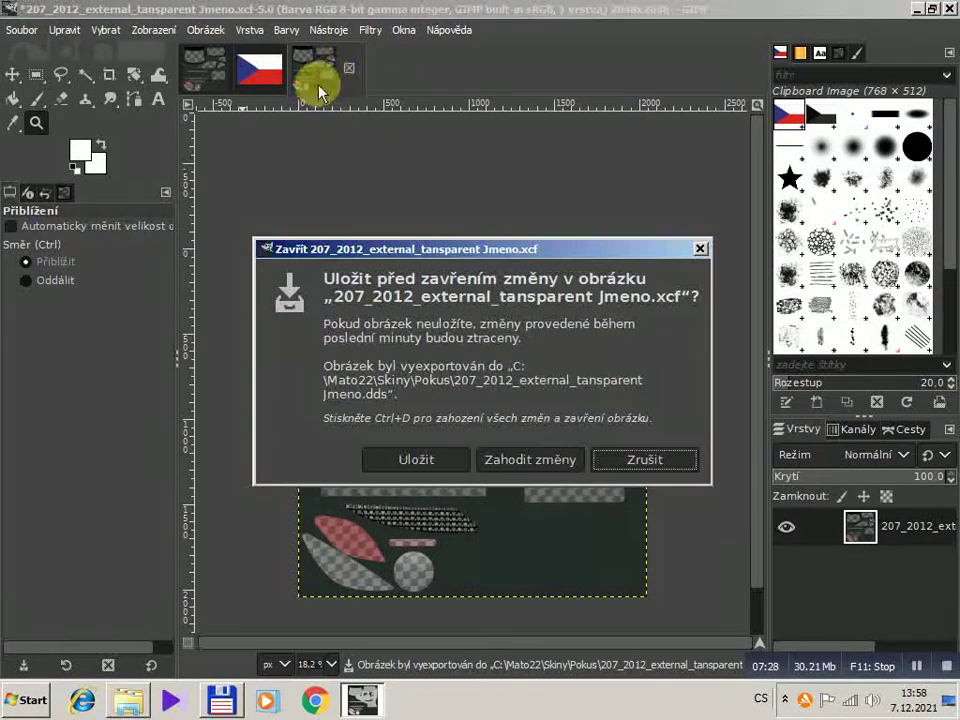
click(548, 461)
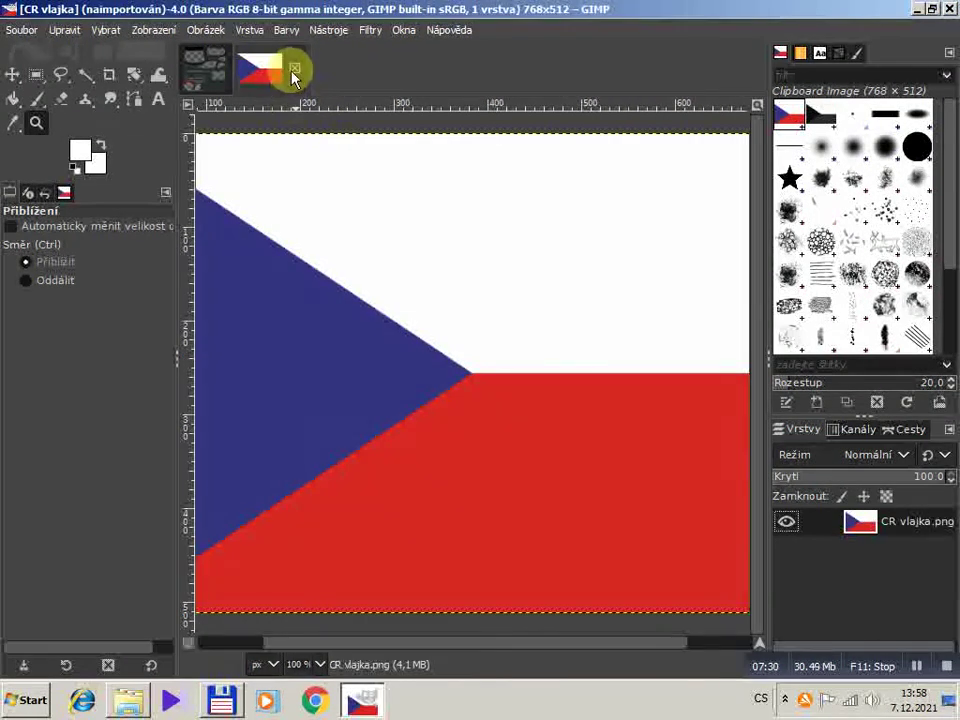
click(294, 68)
click(241, 69)
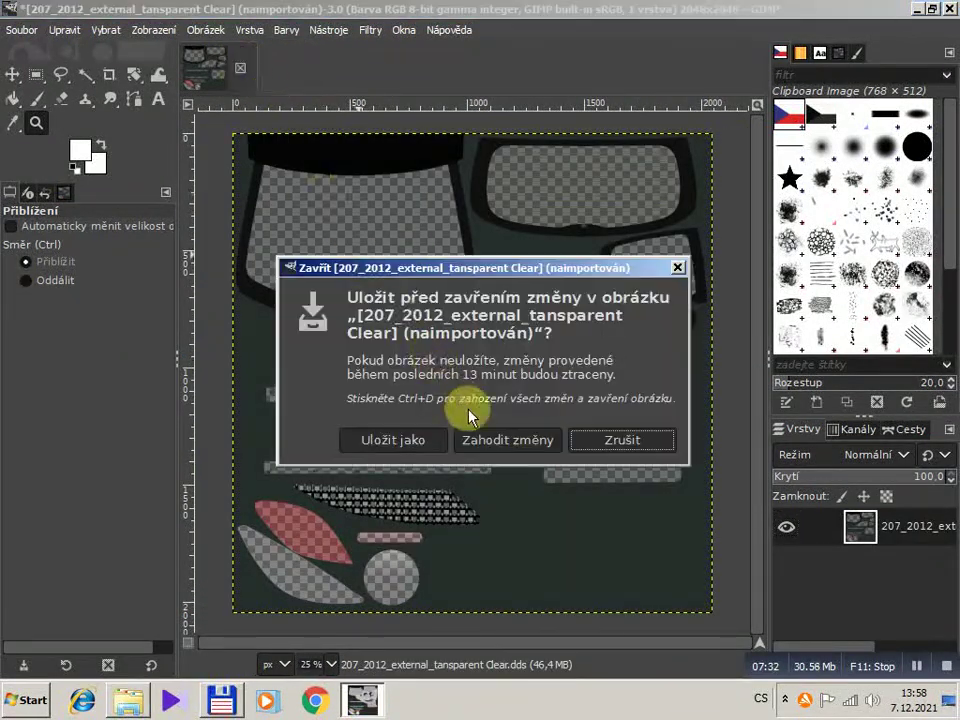
click(508, 438)
click(948, 16)
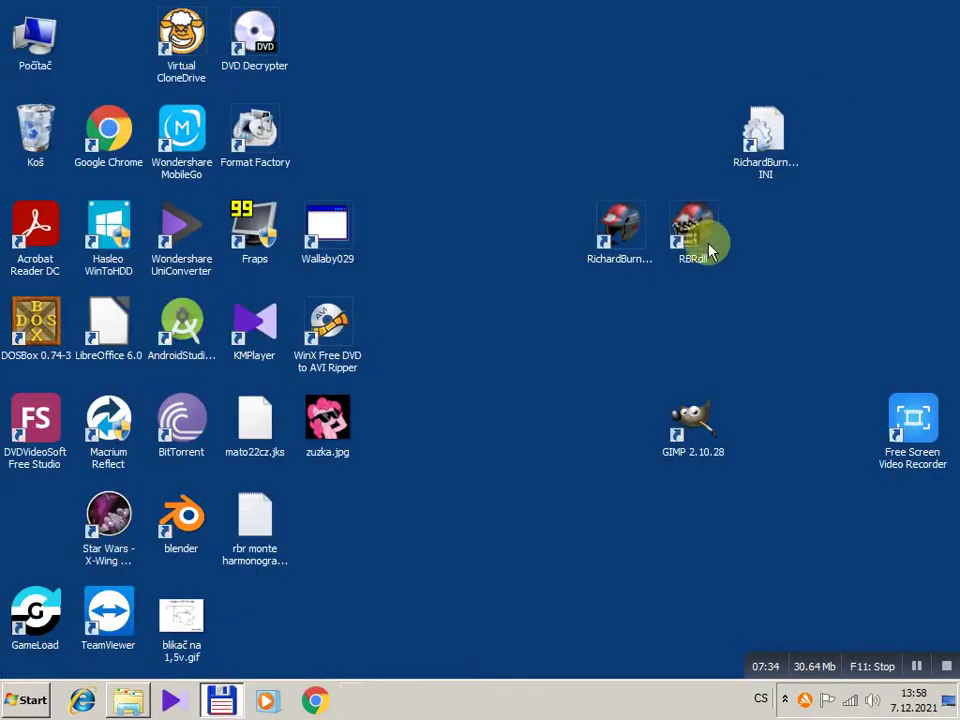
Preview the new Jmeno DDS, then copy it over the old 207_2012_external_tansparent.dds in textures.
click(222, 700)
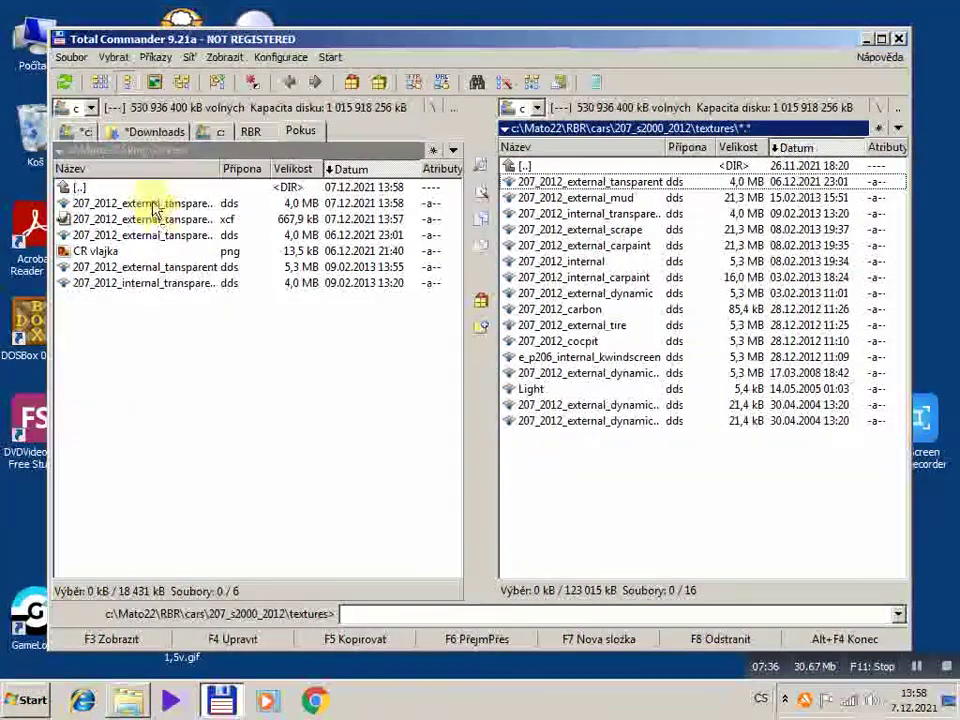
double_click(152, 203)
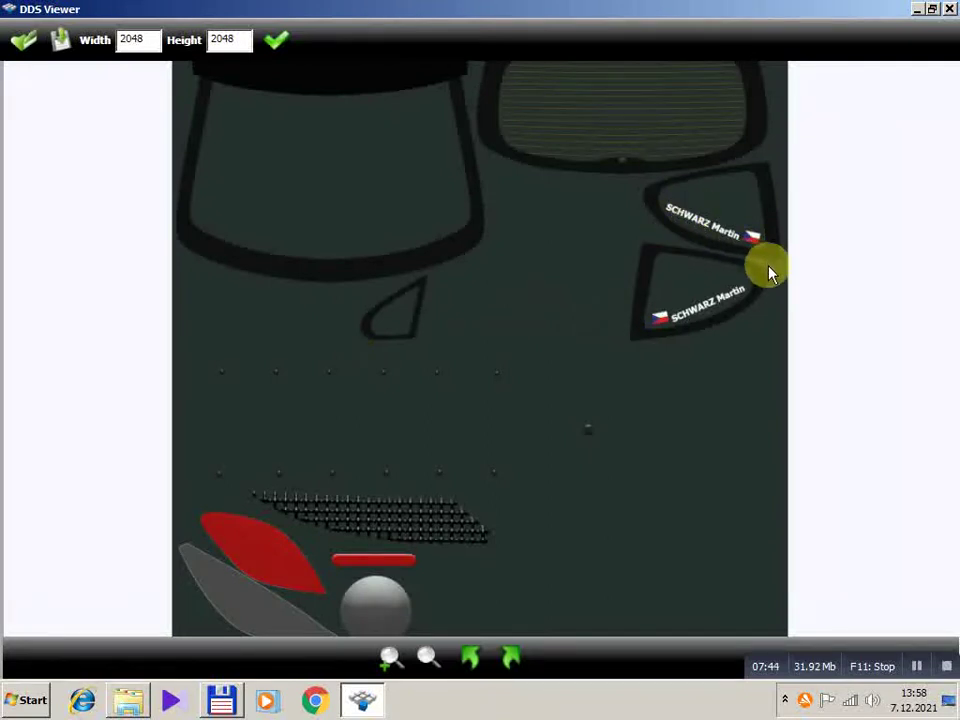
click(949, 9)
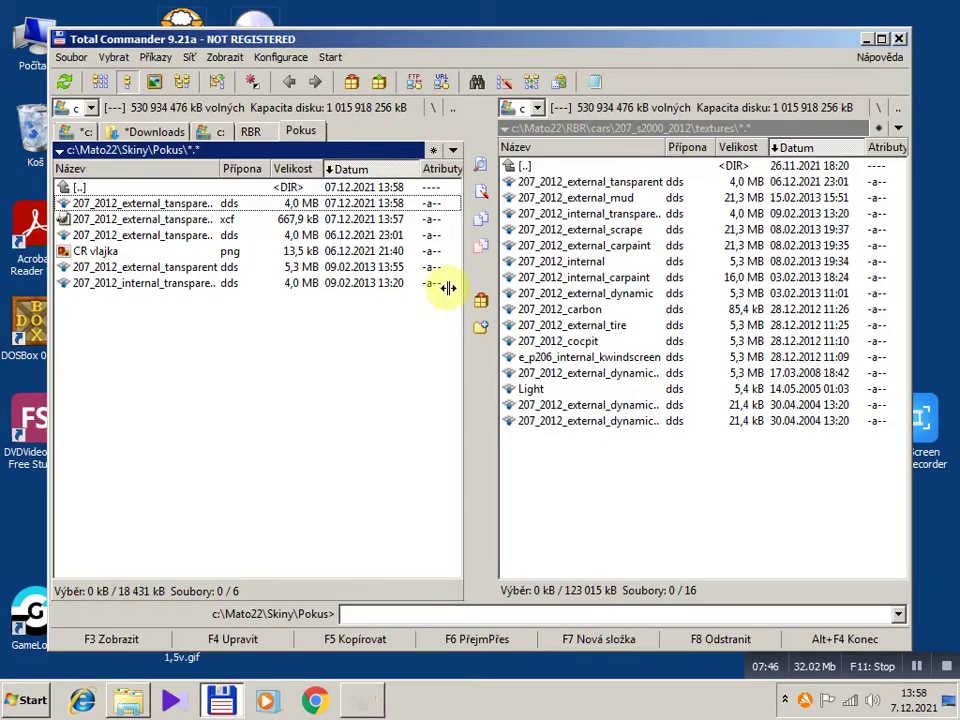
key(Insert)
key(F5)
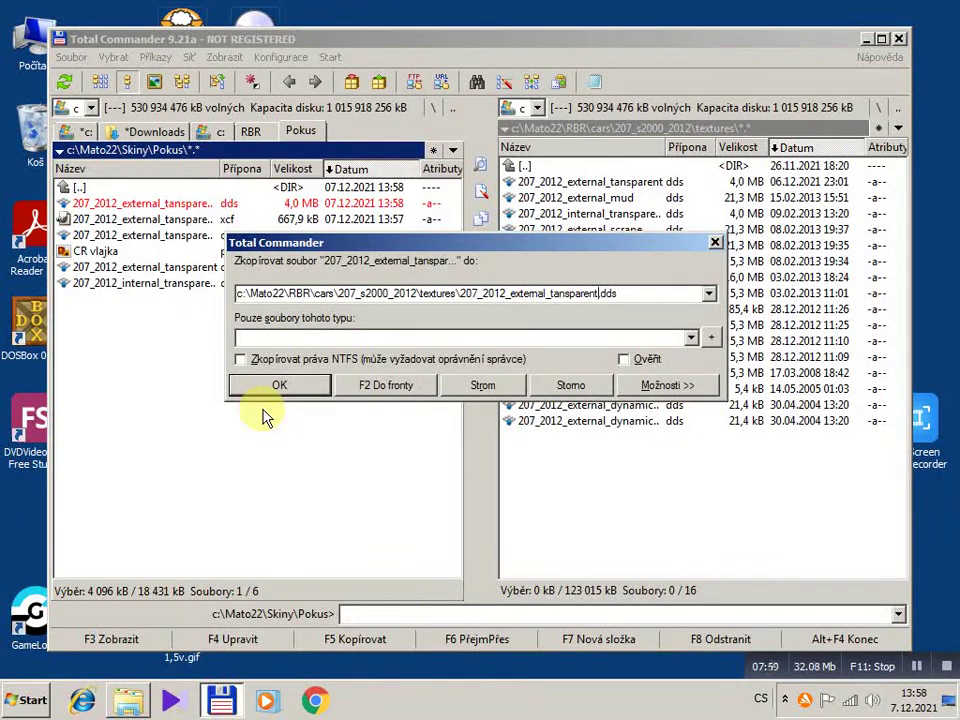
key(Return)
key(Return)
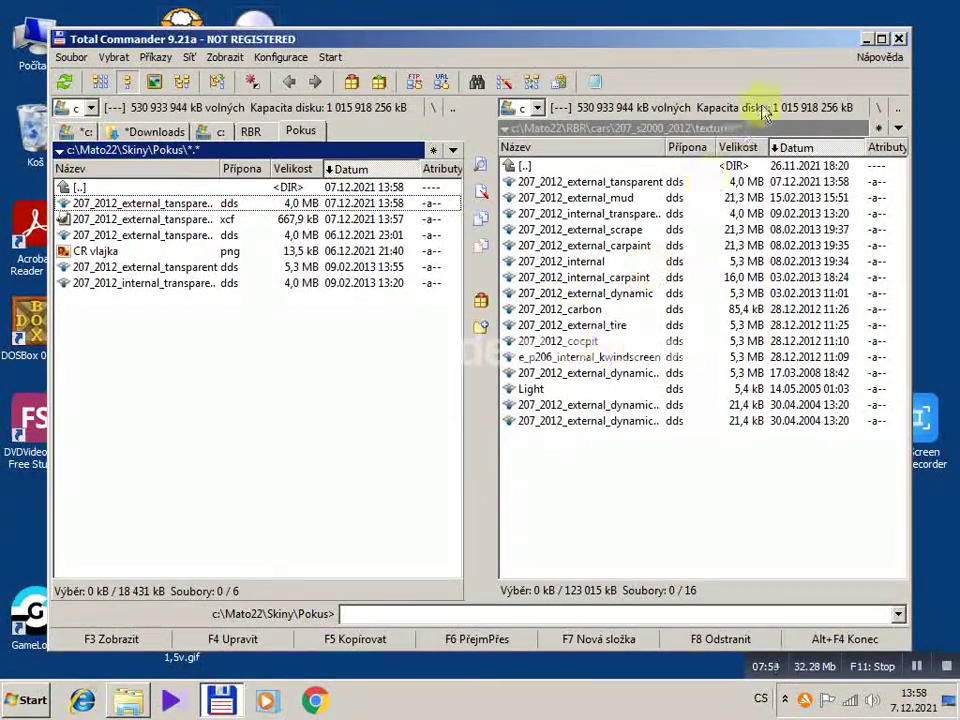
click(866, 38)
Launch Richard Burns Rally through RBRdll and load the Mato22 profile.
double_click(693, 235)
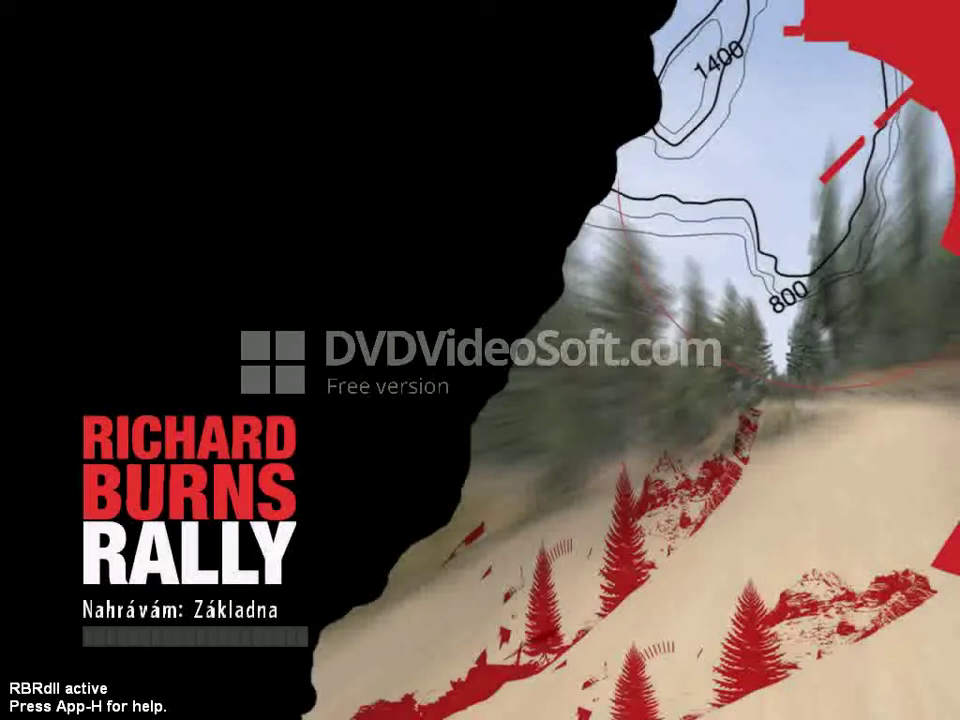
key(Up)
key(Up)
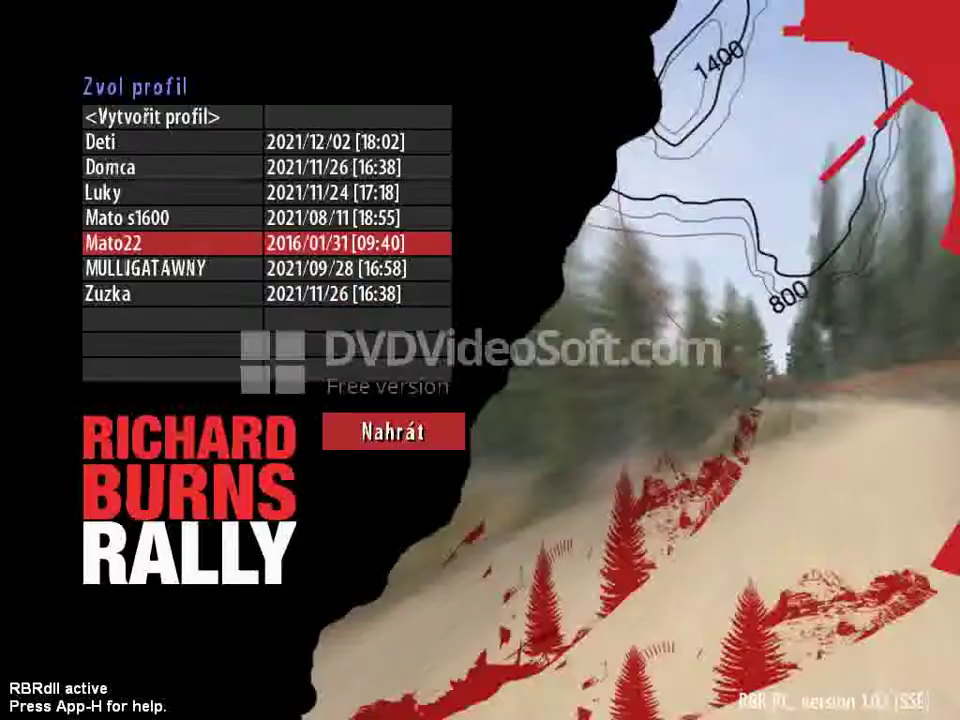
key(Return)
Start a Cote D'Arbroz shakedown from the RBR Turnaj plugin menu.
key(Up)
key(Up)
key(Return)
key(Down)
key(Down)
key(Down)
key(Return)
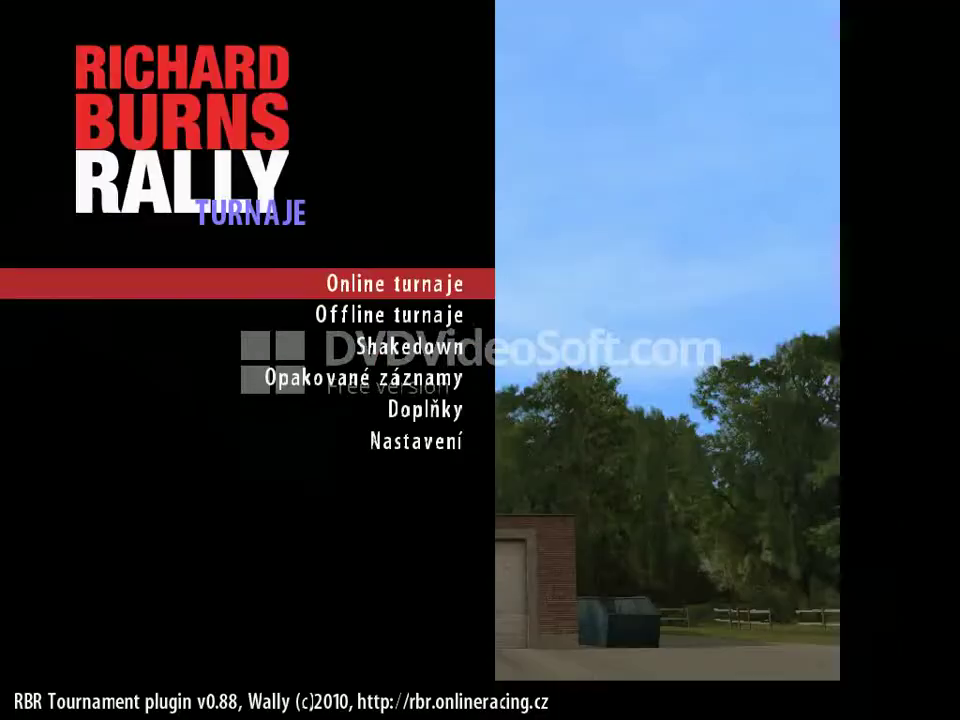
key(Down)
key(Down)
key(Return)
key(Down)
key(Down)
key(Down)
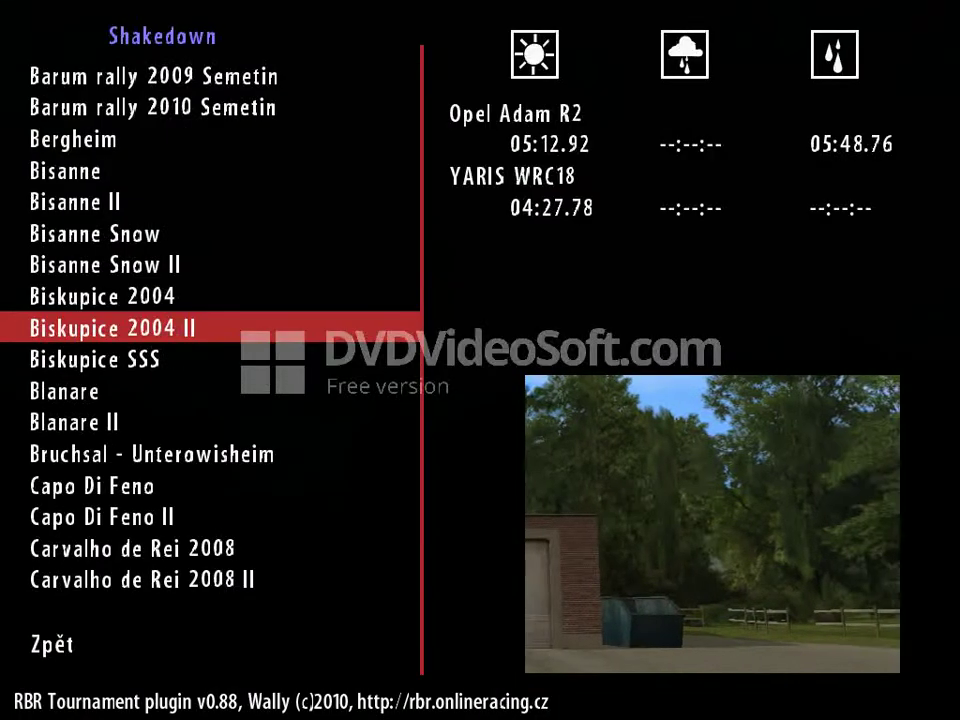
key(Down)
key(Down)
key(Down)
key(Down)
key(Down)
key(Down)
key(Down)
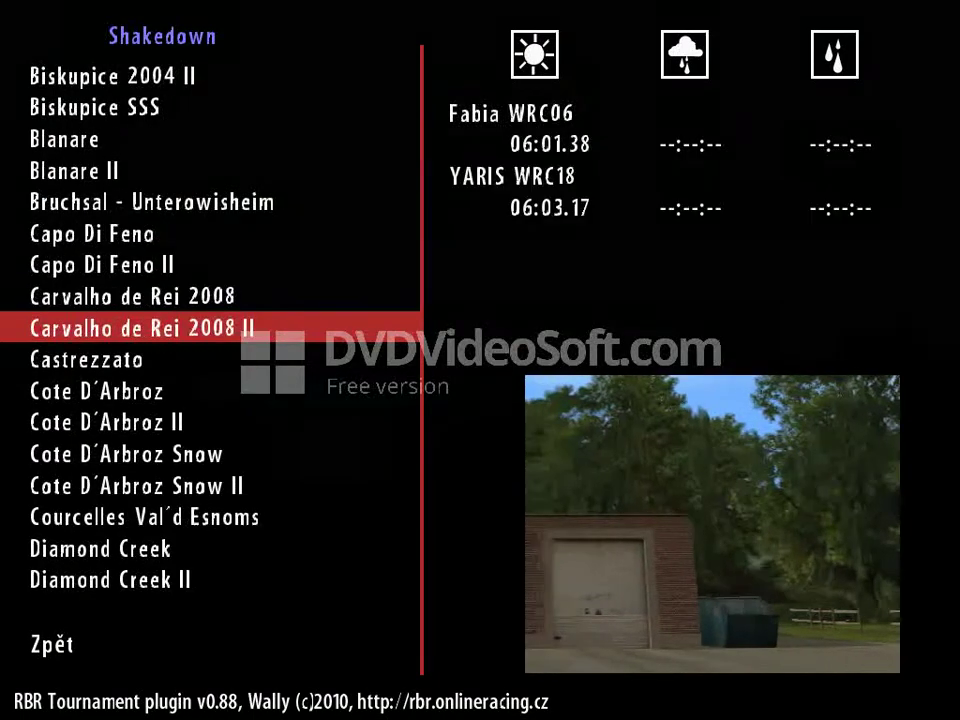
key(Down)
key(Down)
key(Return)
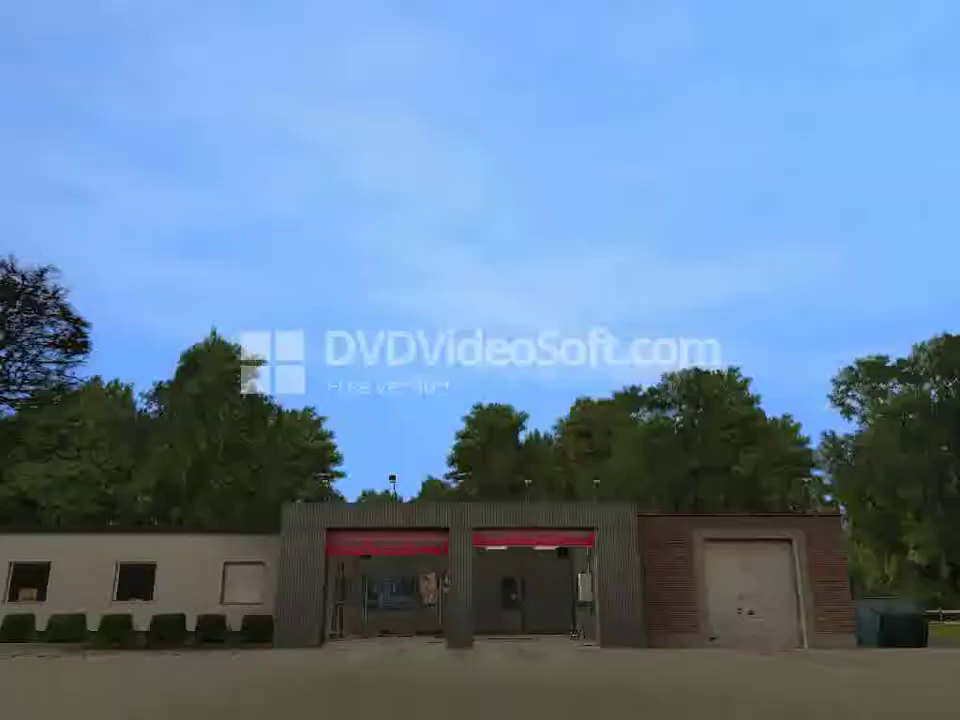
key(Return)
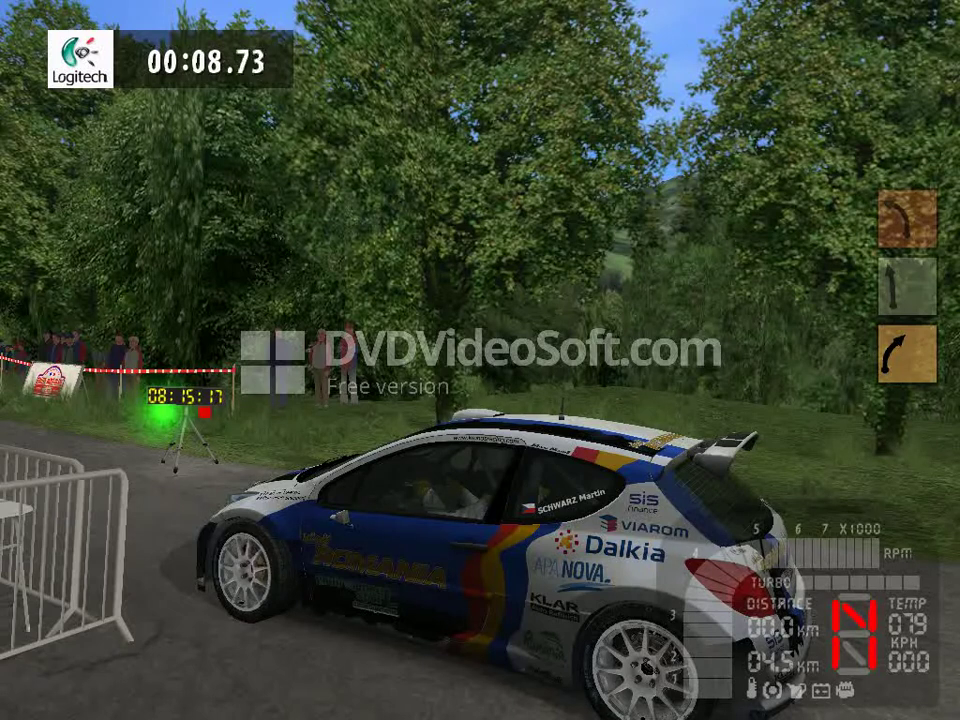
Screenshot the car showing the name and flag, then exit to the menu and quit.
key(Print)
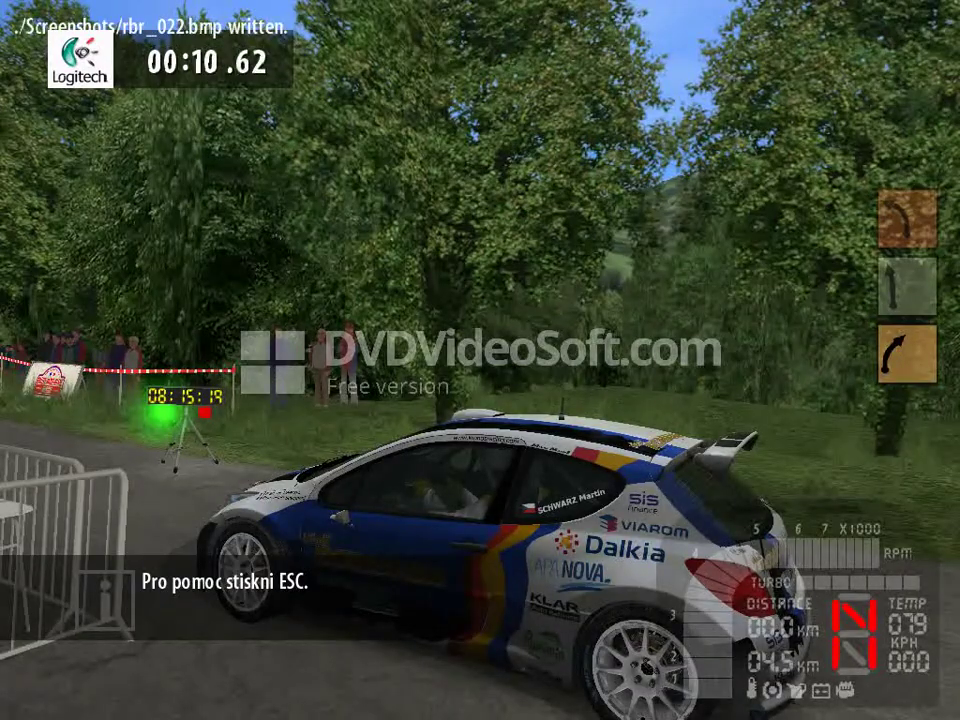
key(Escape)
key(Return)
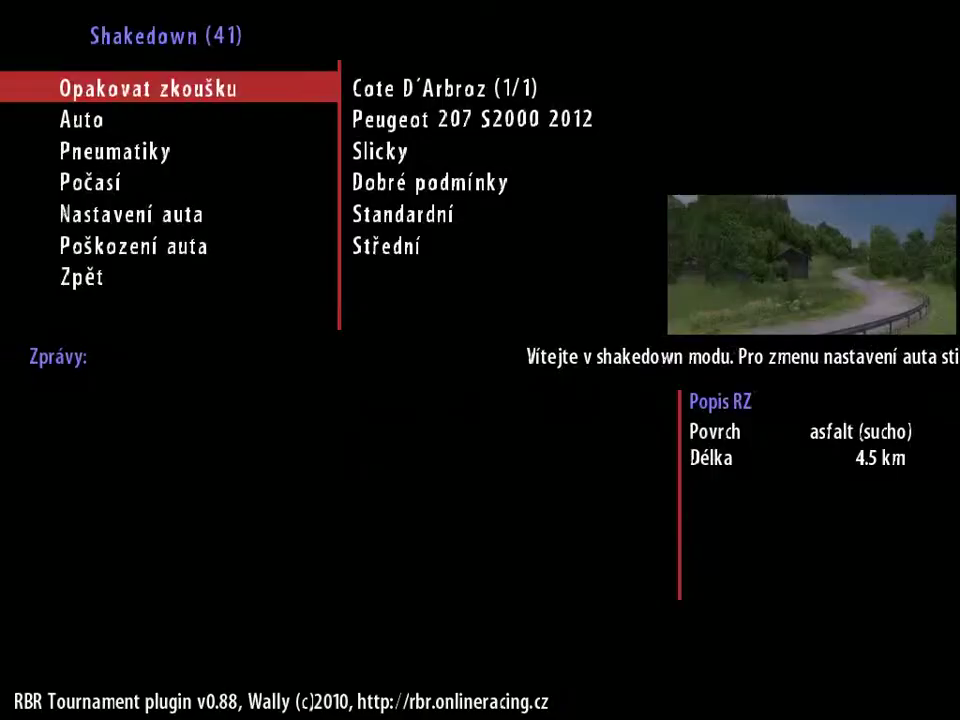
key(Escape)
key(Up)
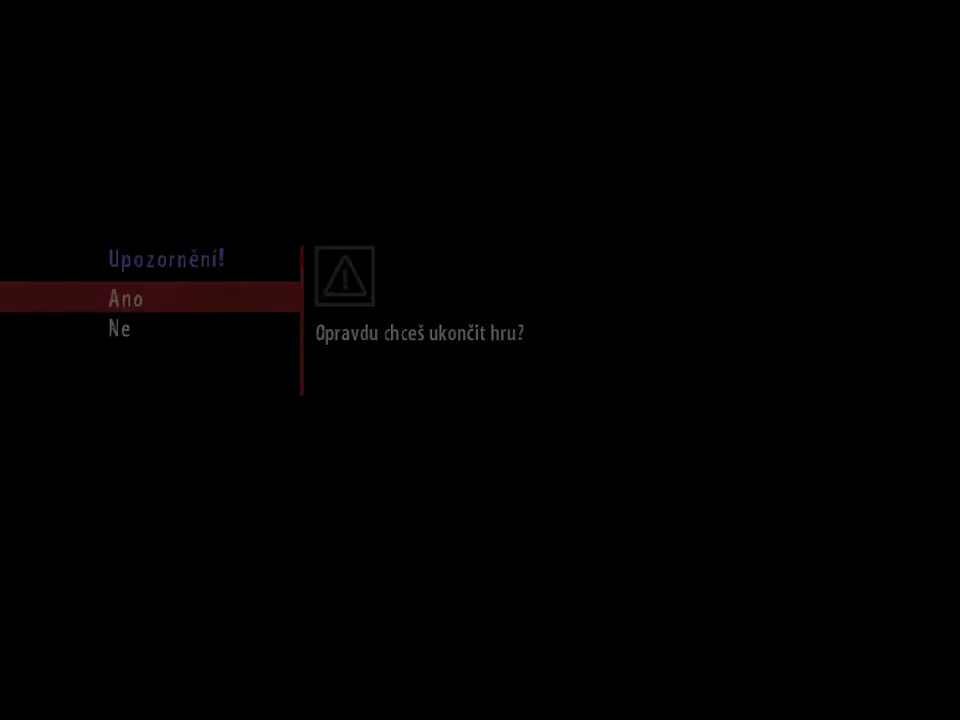
key(Return)
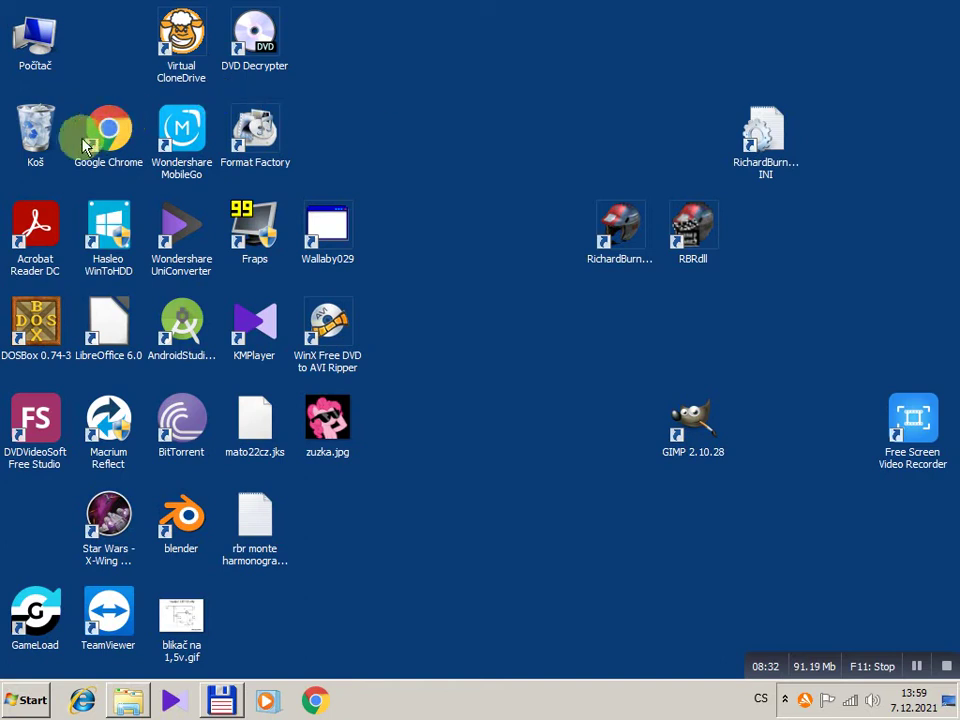
Empty the Koš Recycle Bin with Vysypat koš, confirming deletion of its 4 items.
right_click(50, 122)
click(90, 150)
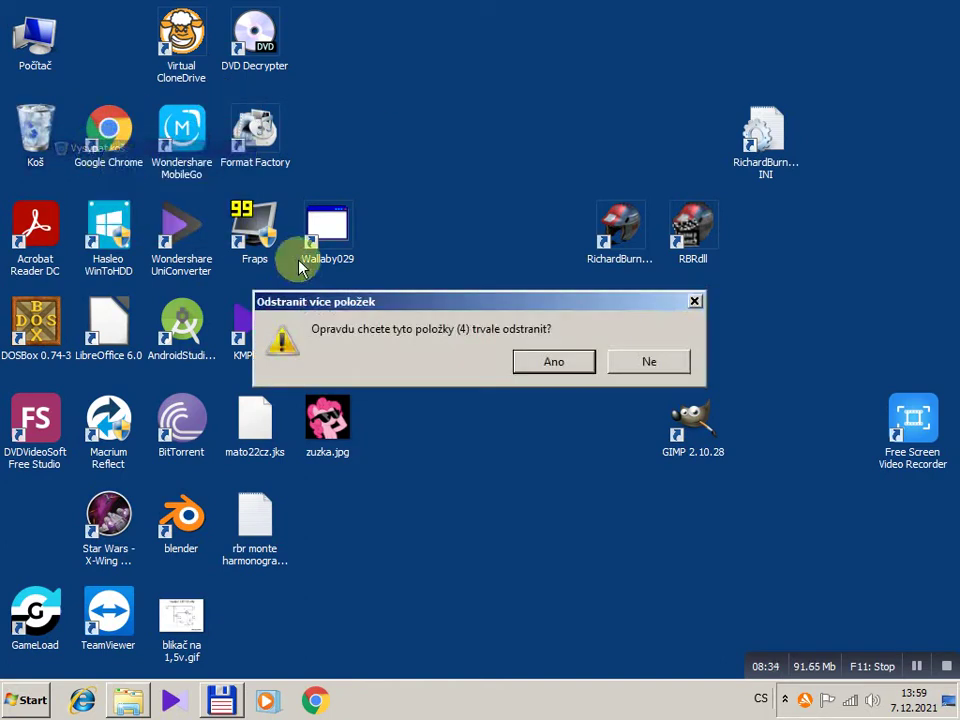
click(558, 366)
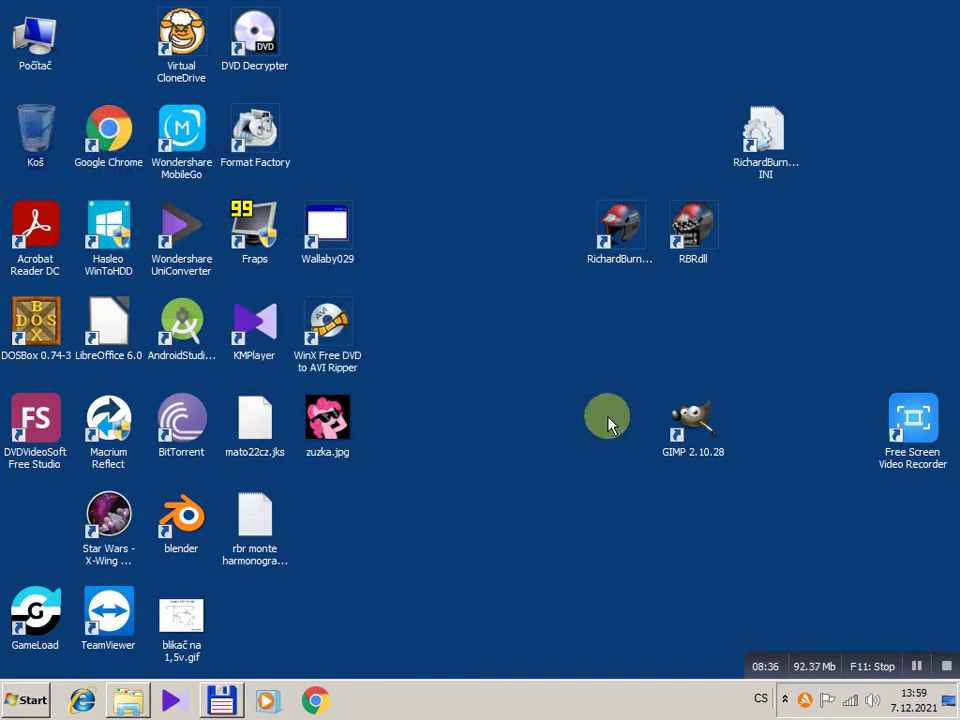